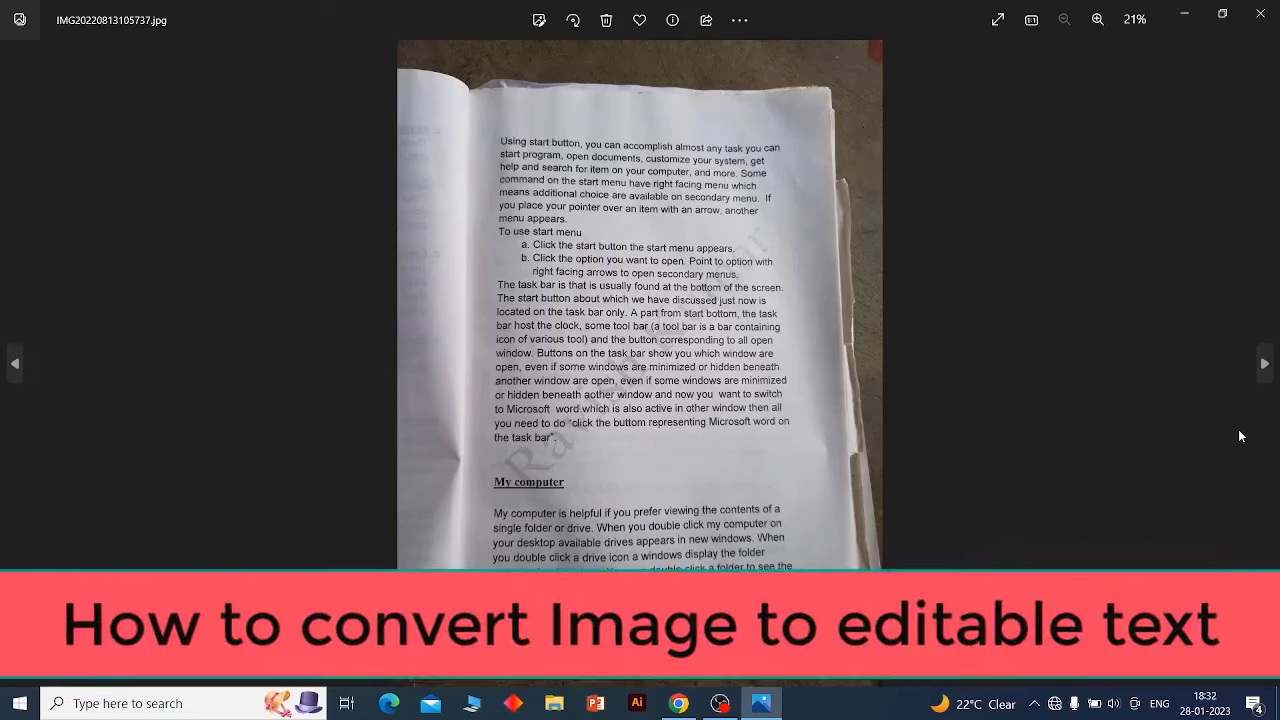
Restore the Photos viewer from full screen to a smaller window over the desktop.
{"action": "left_click", "coordinate": [1220, 30]}
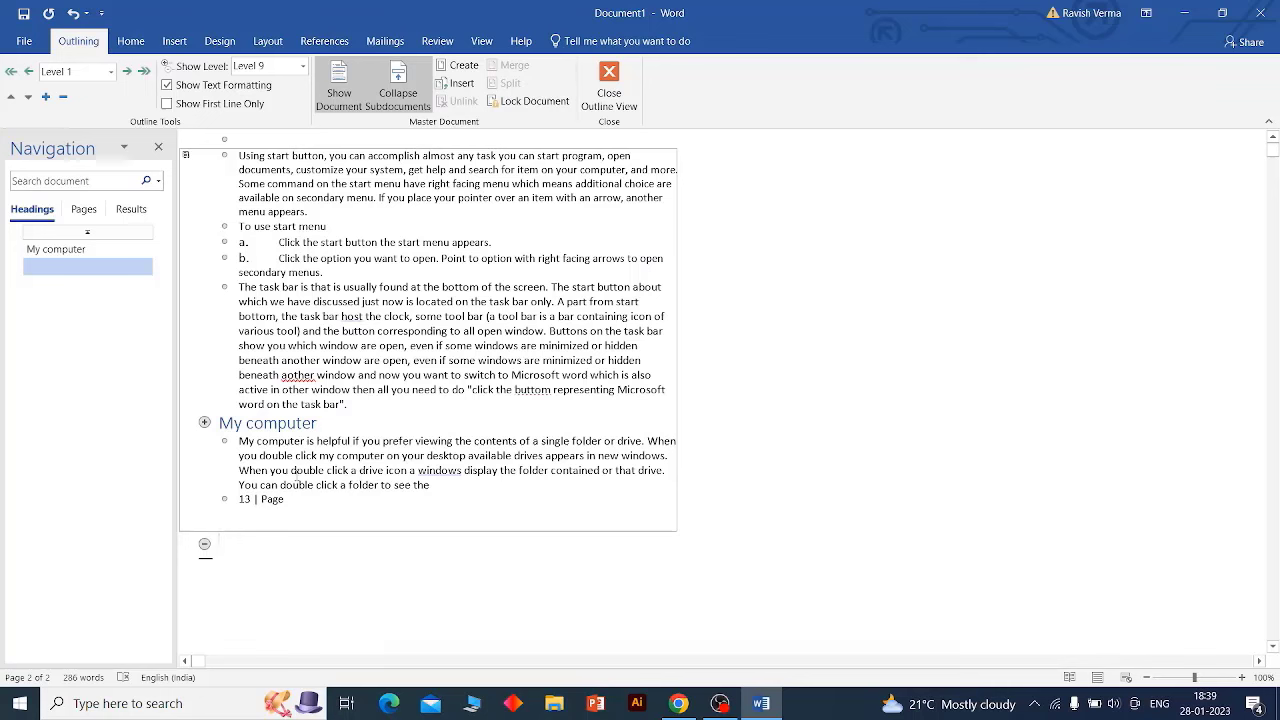
{"action": "key", "text": "ctrl+a"}
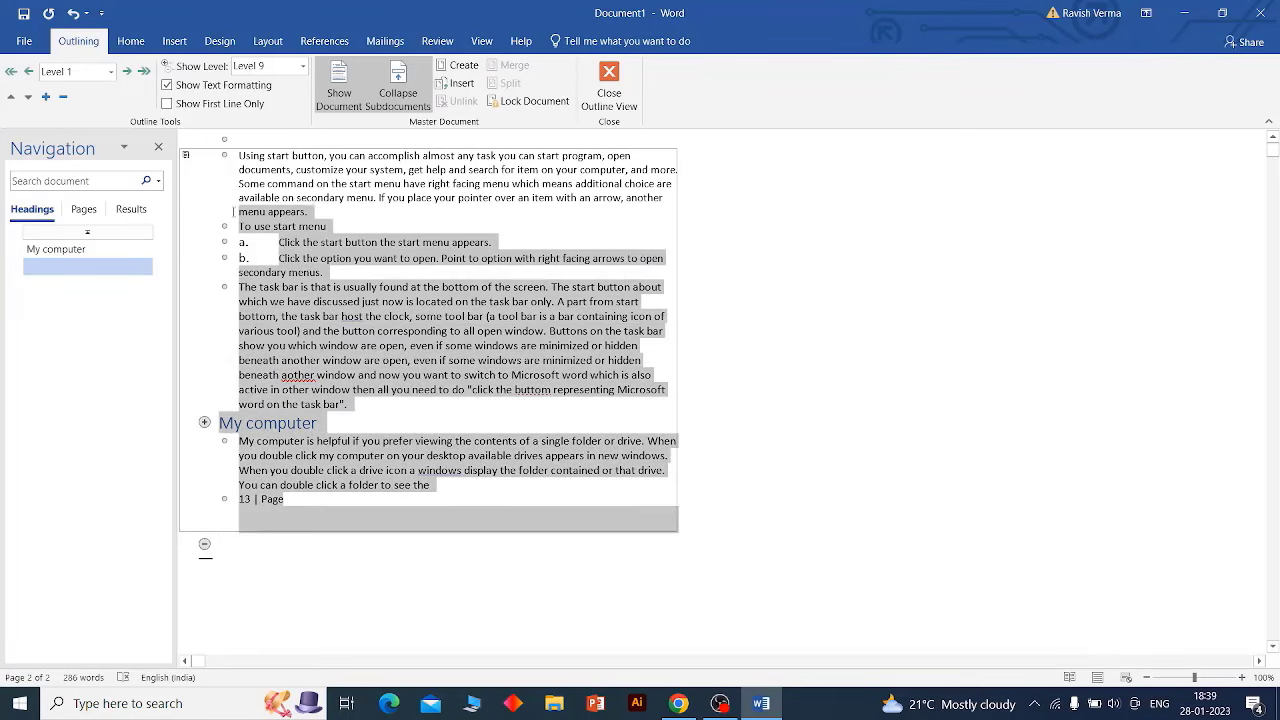
{"action": "left_click", "coordinate": [668, 349]}
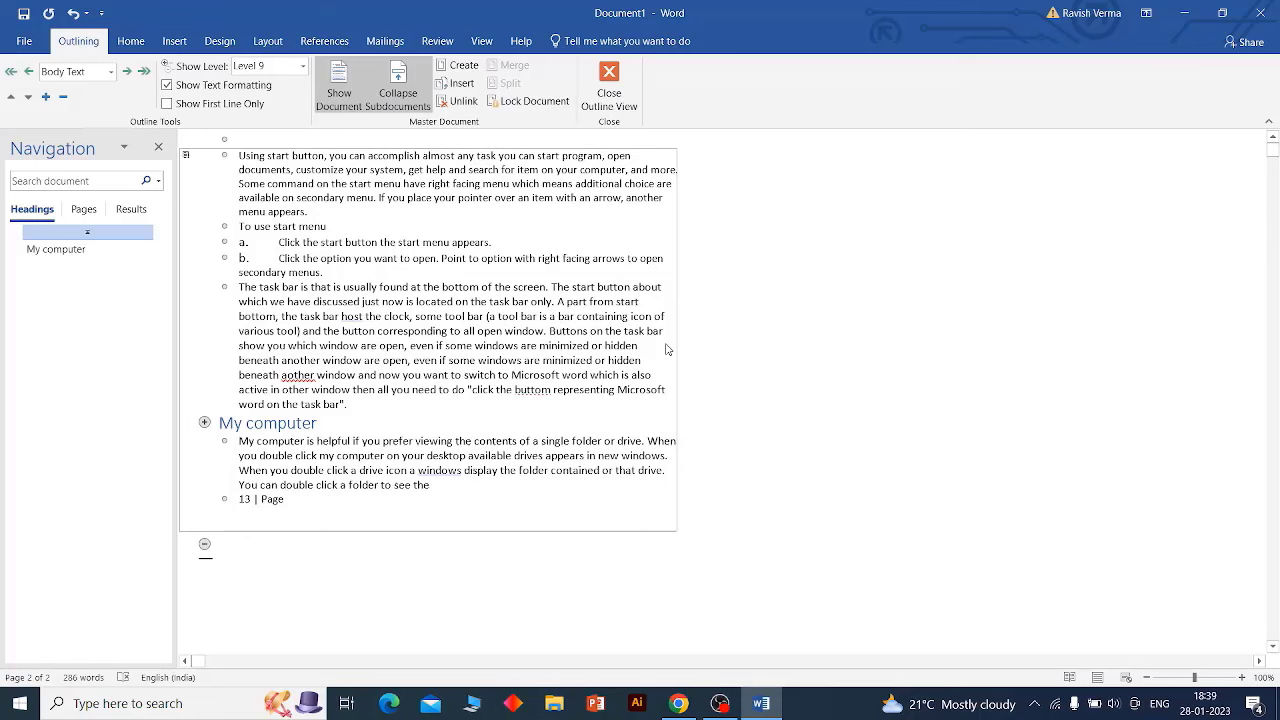
{"action": "left_click", "coordinate": [407, 207]}
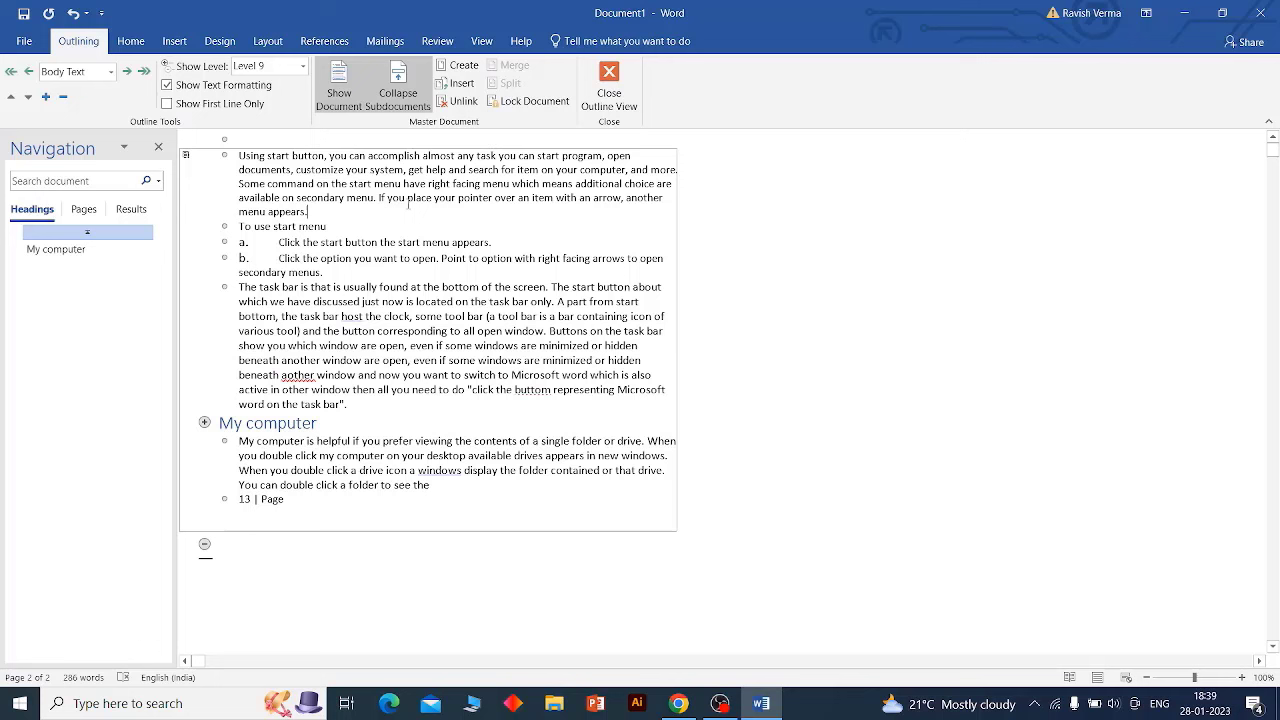
{"action": "left_click", "coordinate": [408, 198]}
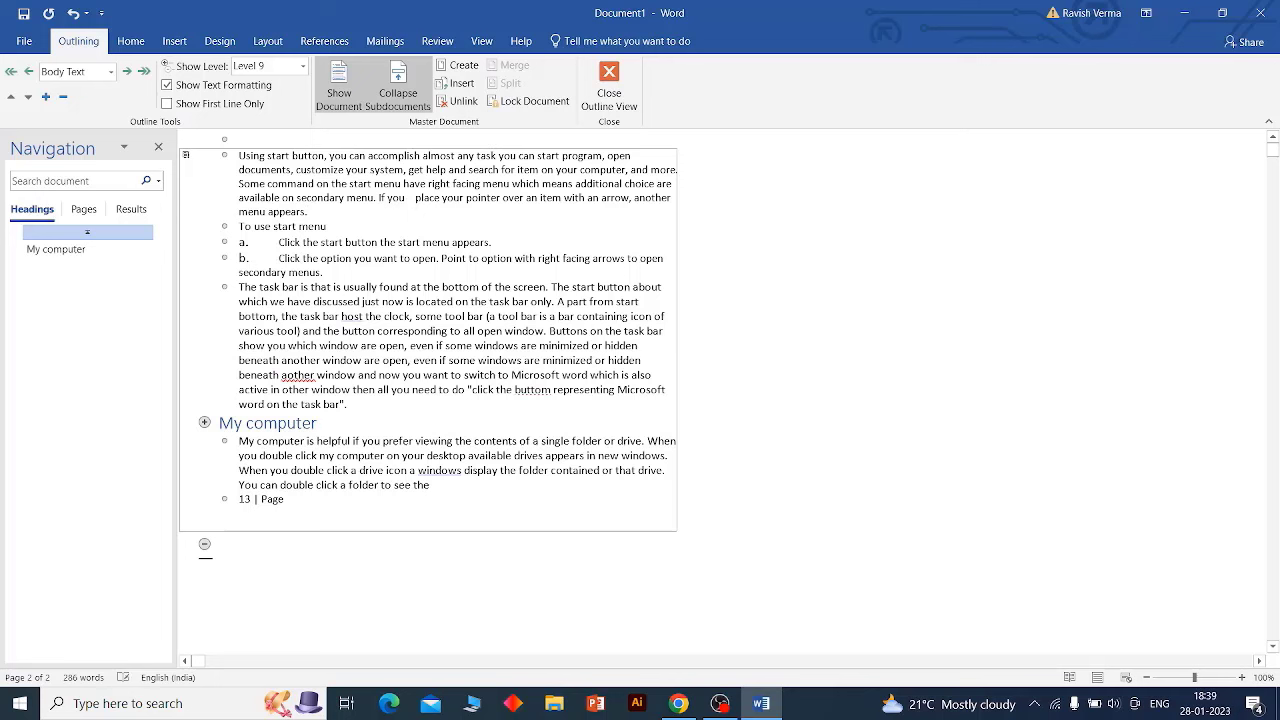
{"action": "key", "text": "BackSpace"}
{"action": "key", "text": "BackSpace"}
{"action": "key", "text": "BackSpace"}
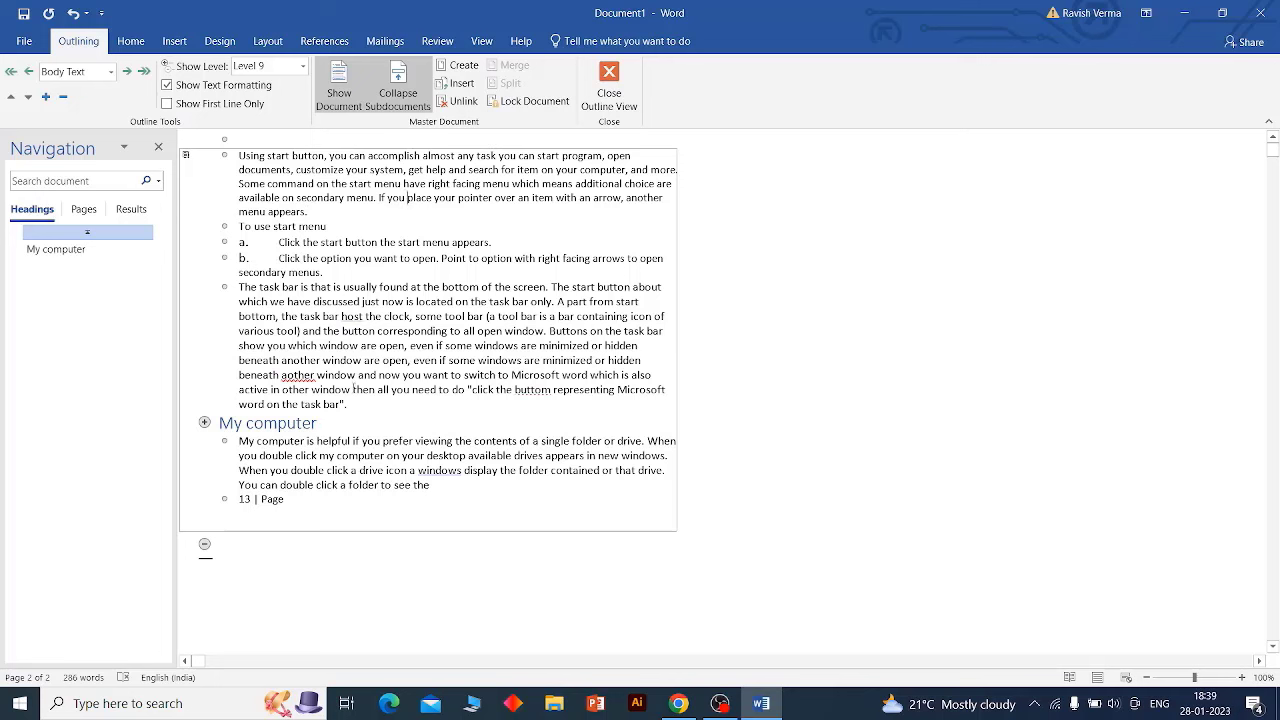
{"action": "triple_click", "coordinate": [332, 330]}
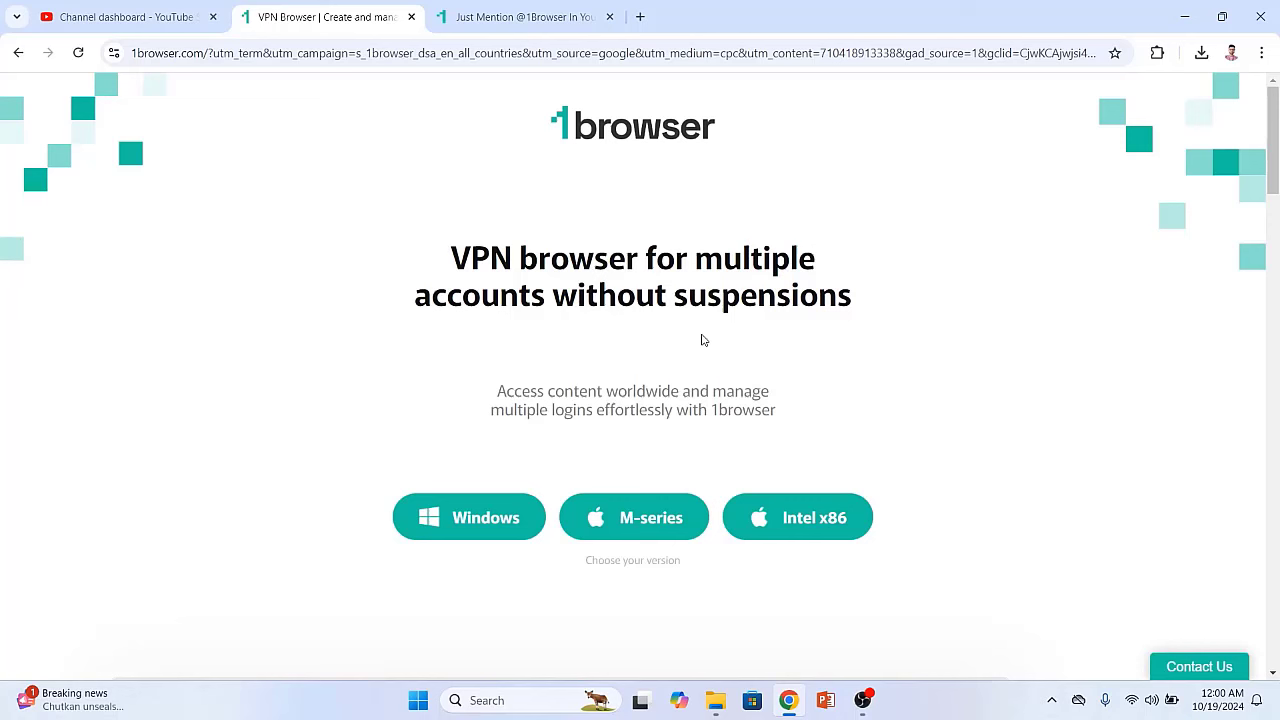
{"action": "scroll", "coordinate": [757, 354], "scroll_direction": "down", "scroll_amount": 3}
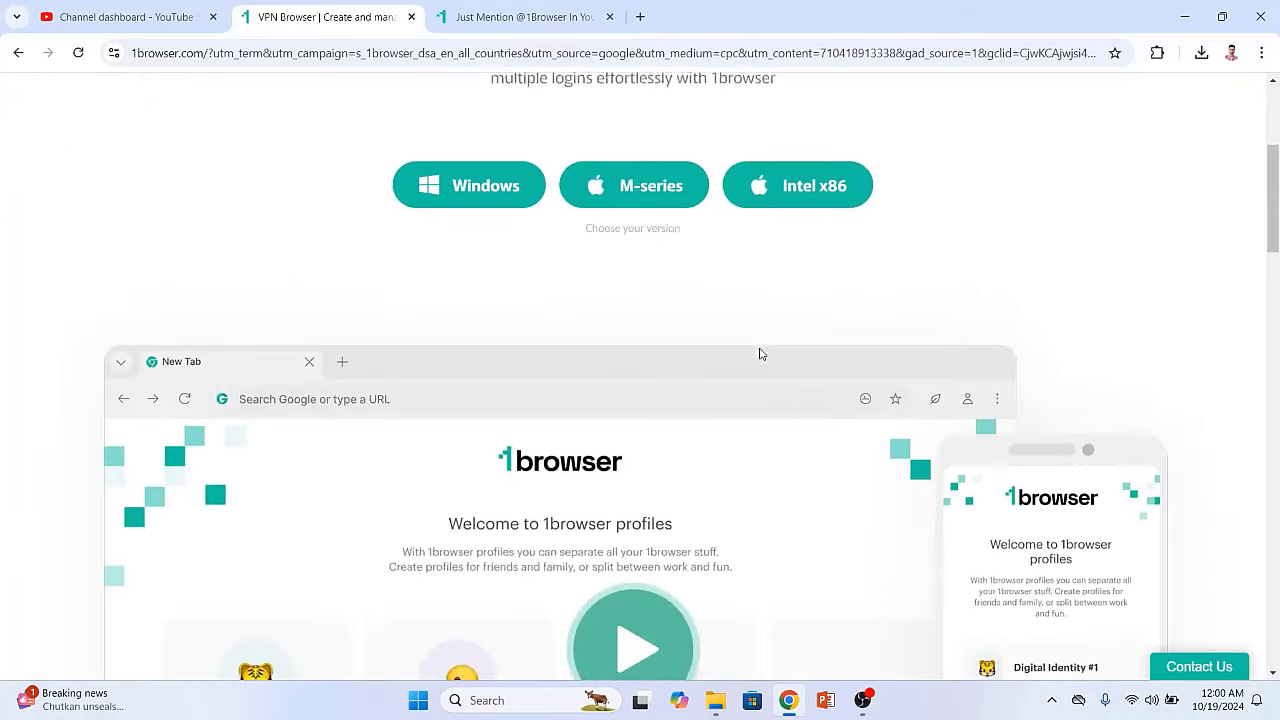
{"action": "scroll", "coordinate": [760, 355], "scroll_direction": "down", "scroll_amount": 4}
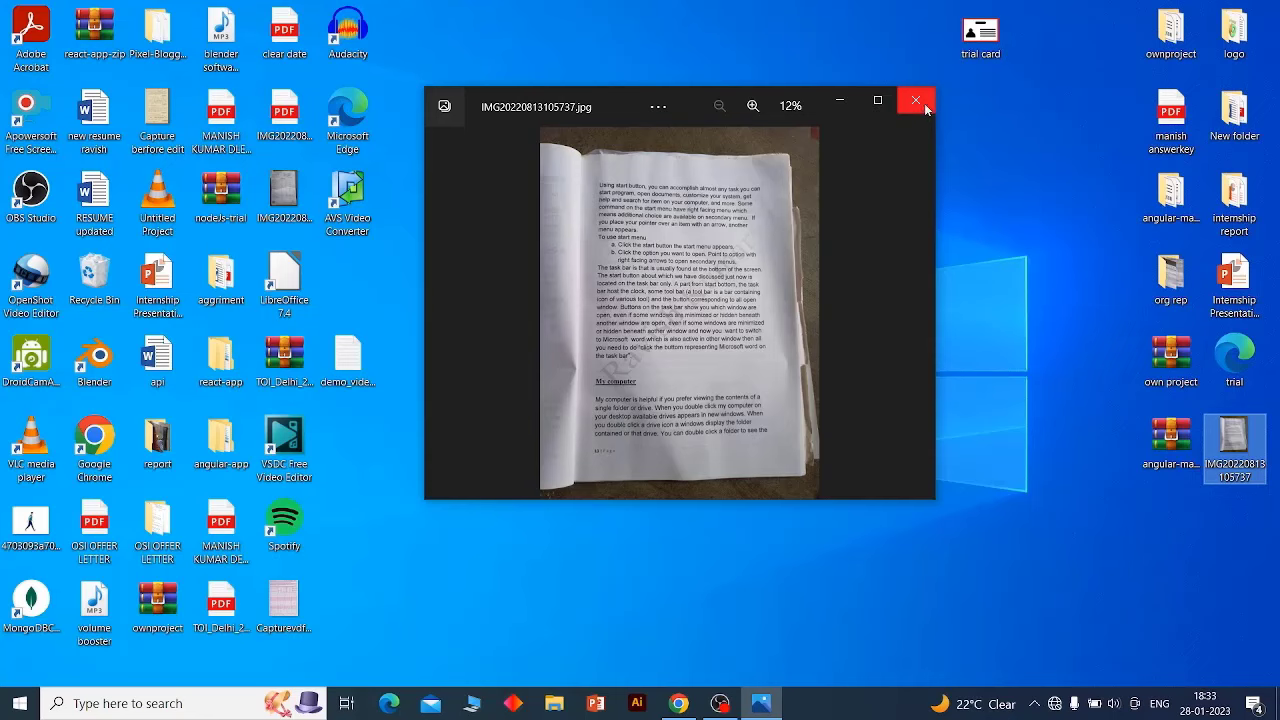
Close the photo viewer and launch Word by searching 'word' in the taskbar.
{"action": "left_click", "coordinate": [920, 98]}
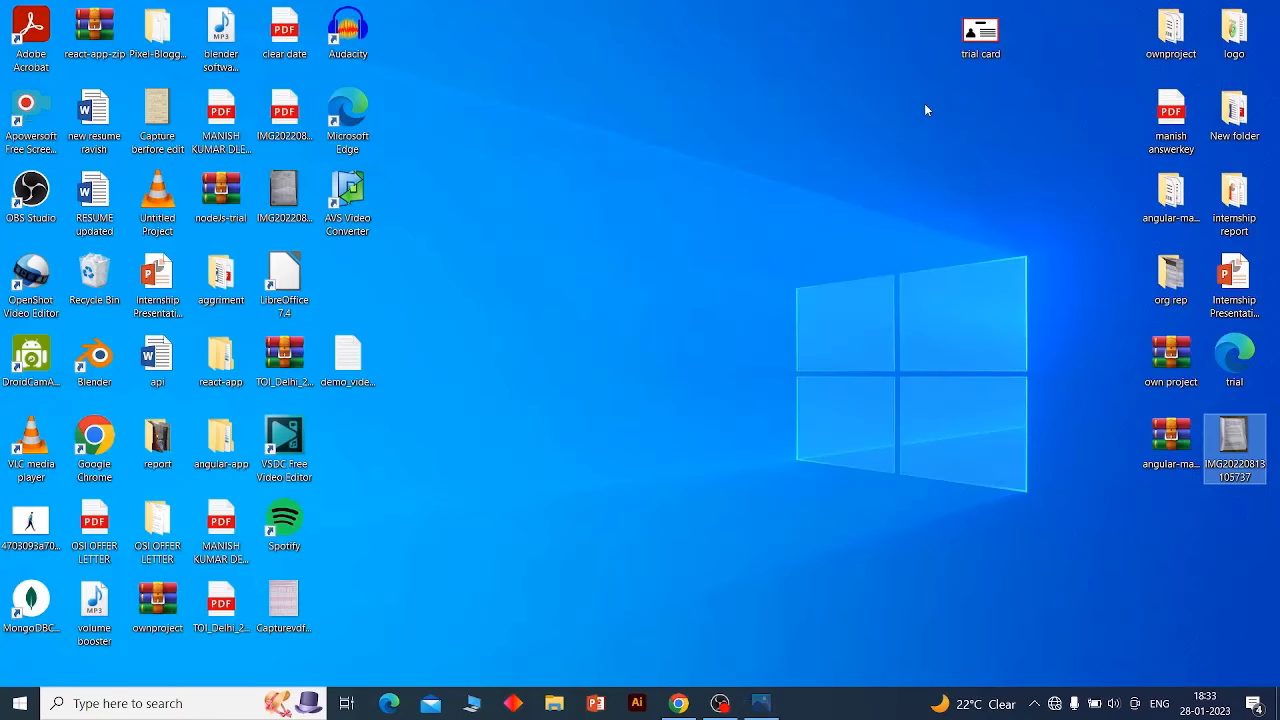
{"action": "left_click", "coordinate": [150, 703]}
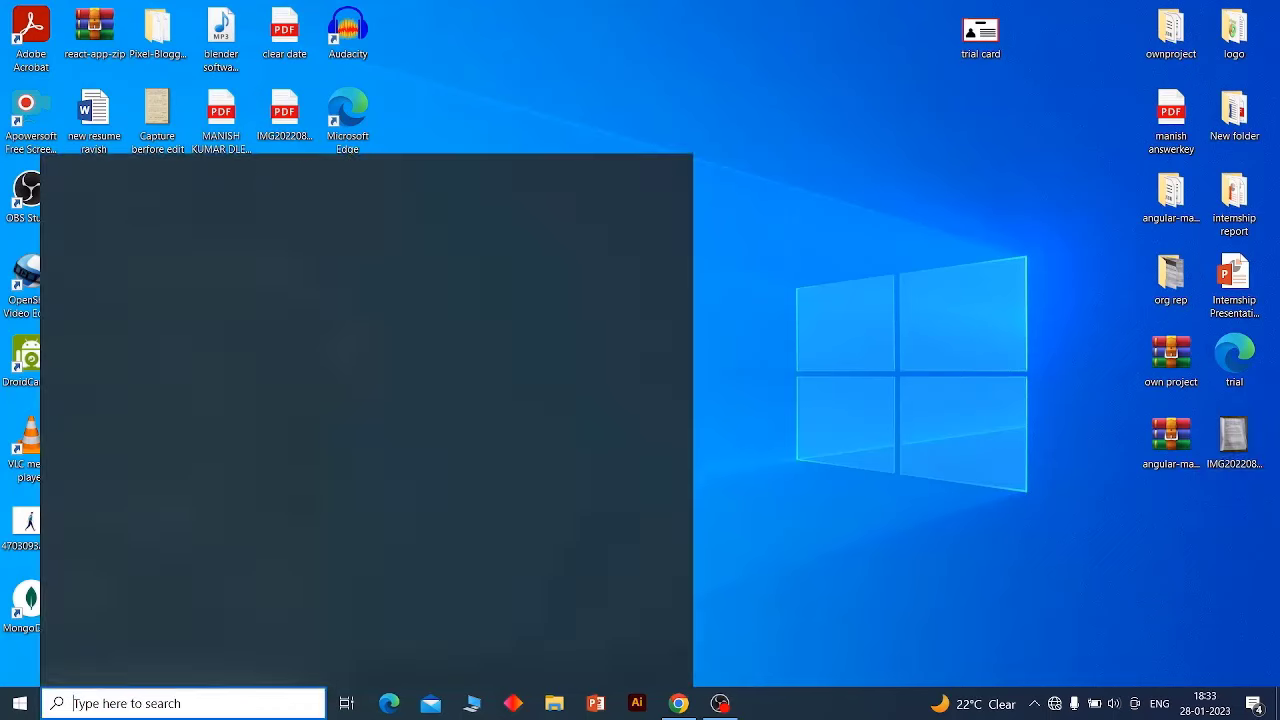
{"action": "type", "text": "mo"}
{"action": "key", "text": "BackSpace"}
{"action": "key", "text": "BackSpace"}
{"action": "type", "text": "word"}
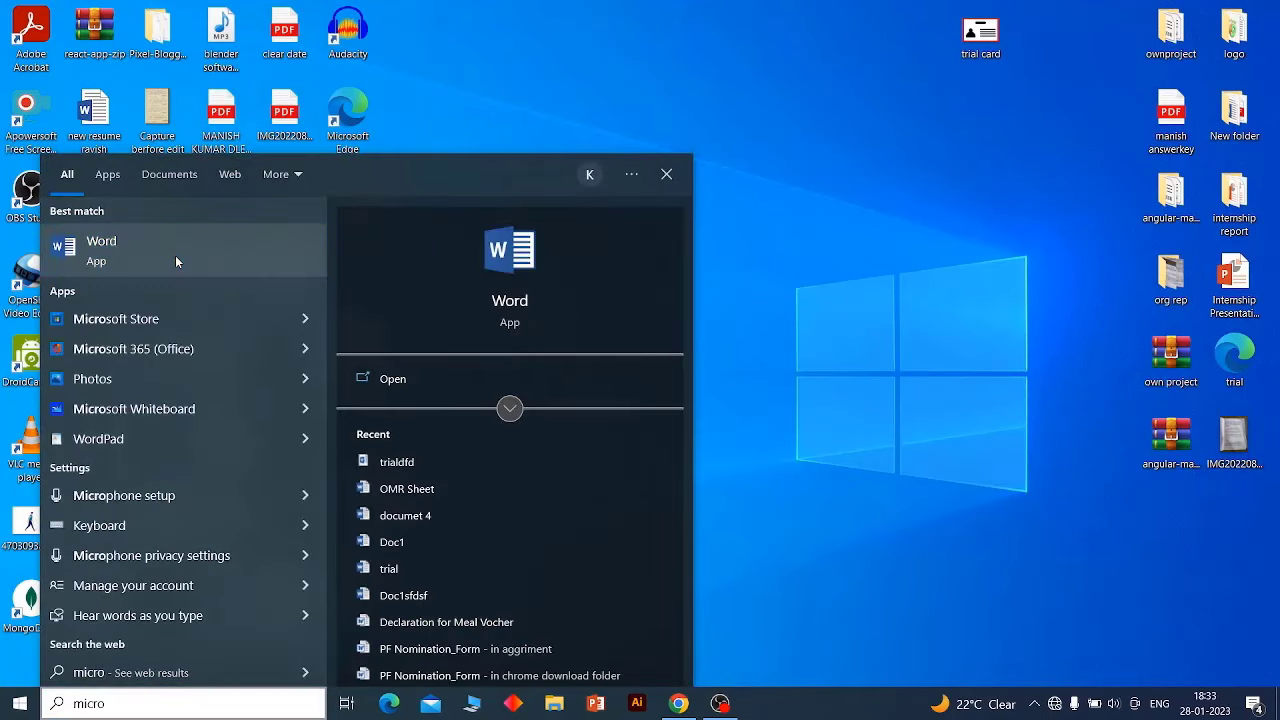
{"action": "left_click", "coordinate": [175, 255]}
Create a blank document and bring up the Insert commands.
{"action": "left_click", "coordinate": [507, 212]}
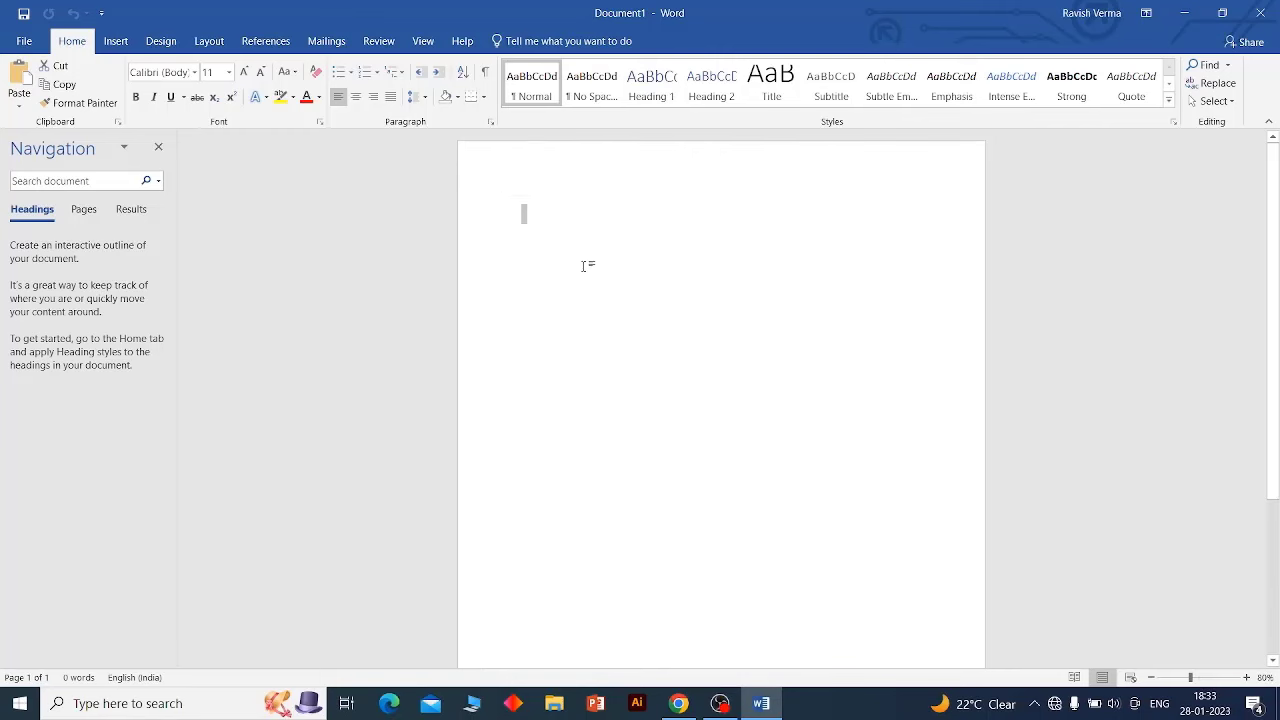
{"action": "left_click", "coordinate": [583, 266]}
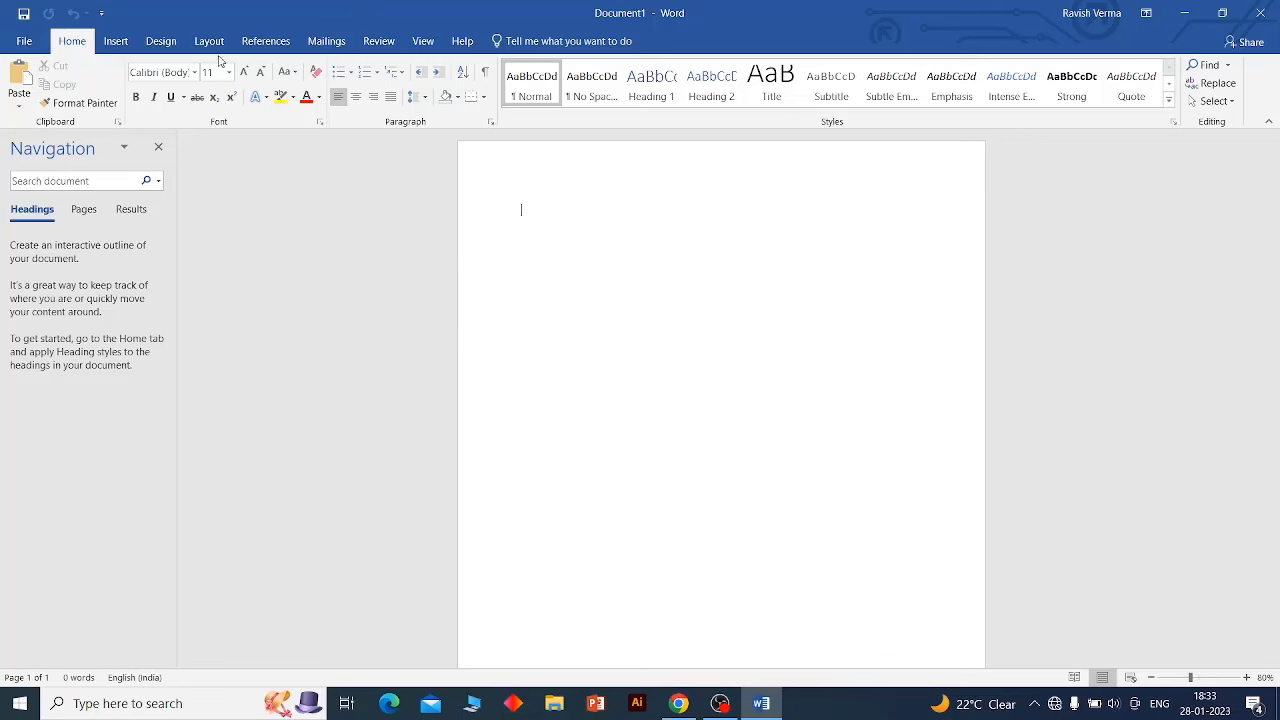
{"action": "left_click", "coordinate": [116, 42]}
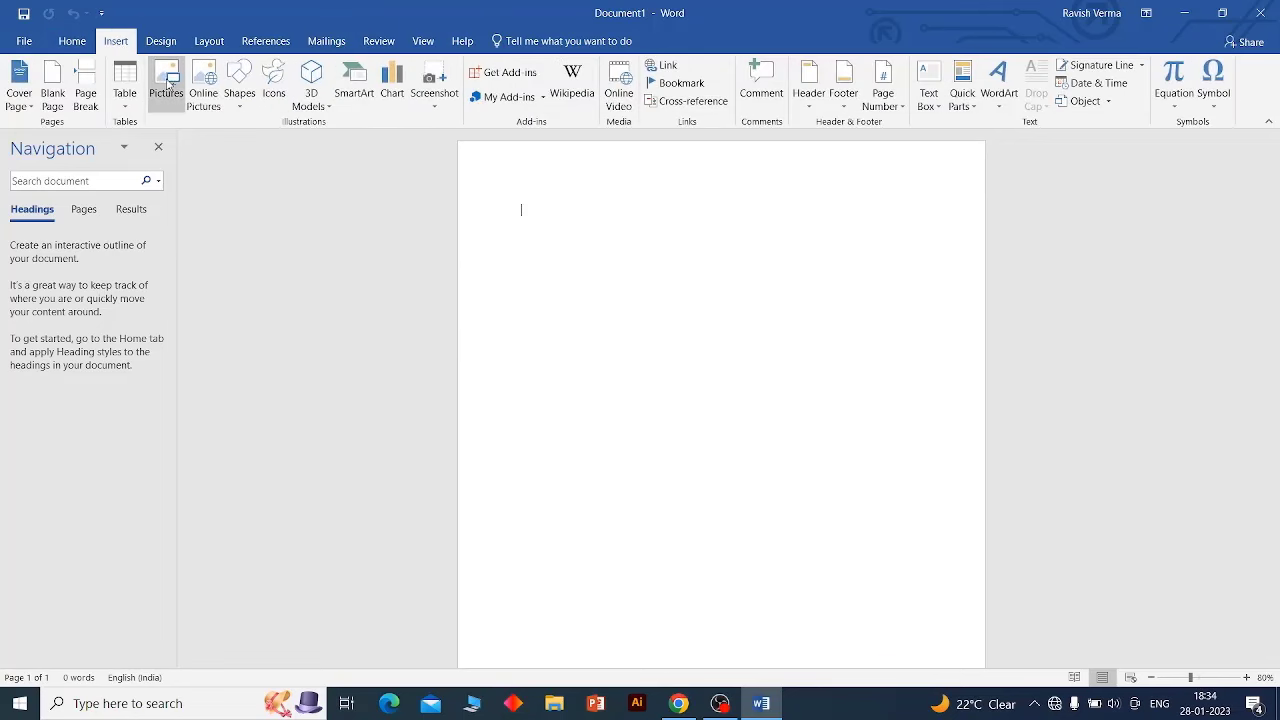
{"action": "left_click", "coordinate": [172, 92]}
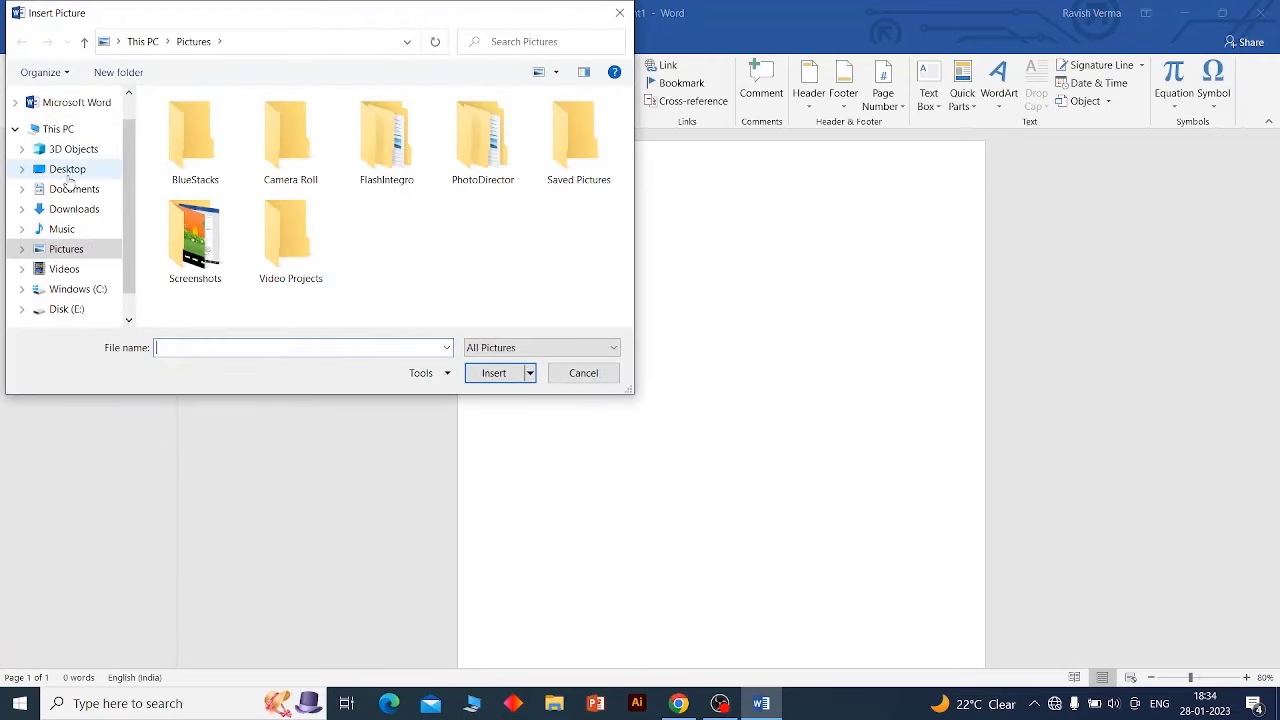
{"action": "left_click", "coordinate": [67, 170]}
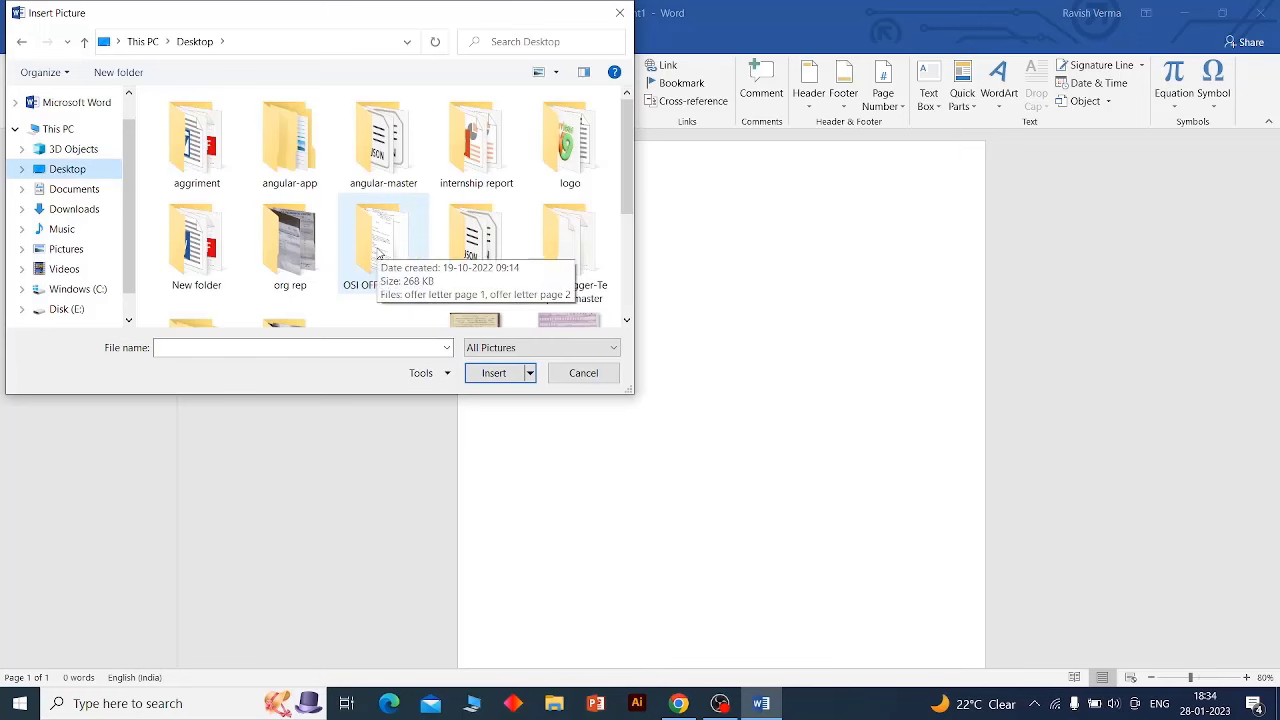
{"action": "scroll", "coordinate": [380, 255], "scroll_direction": "down", "scroll_amount": 3}
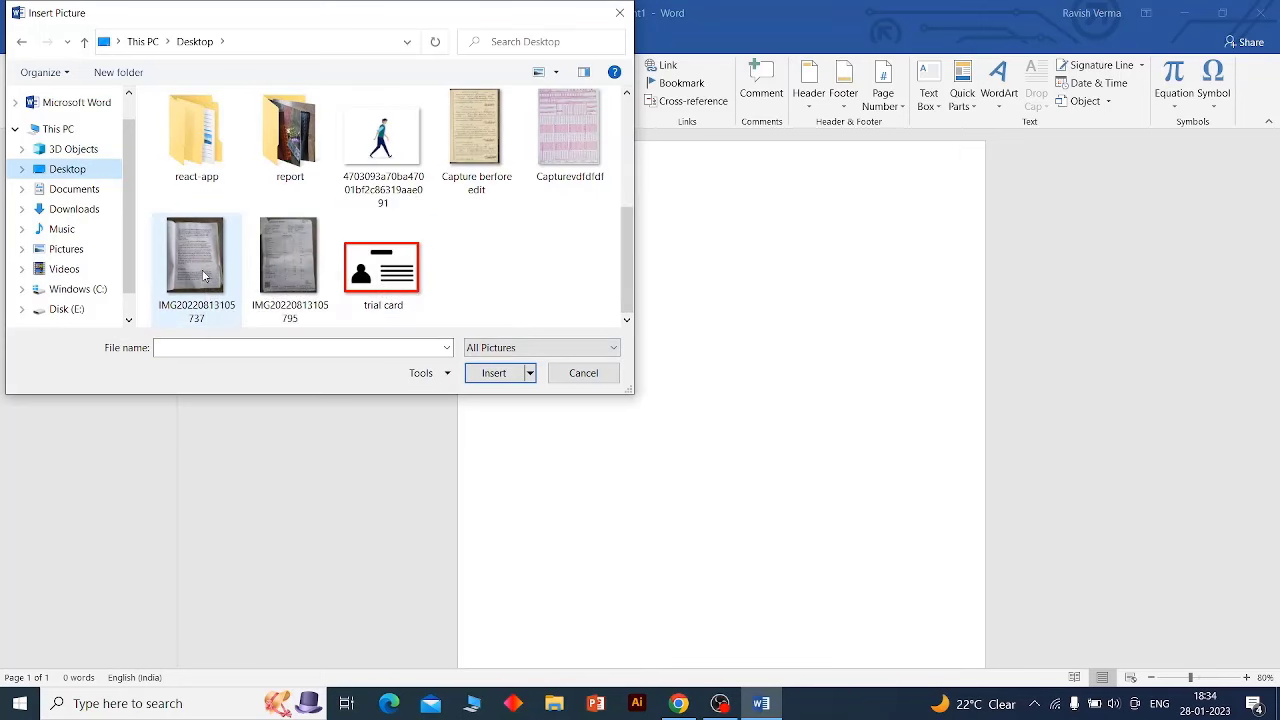
{"action": "double_click", "coordinate": [196, 260]}
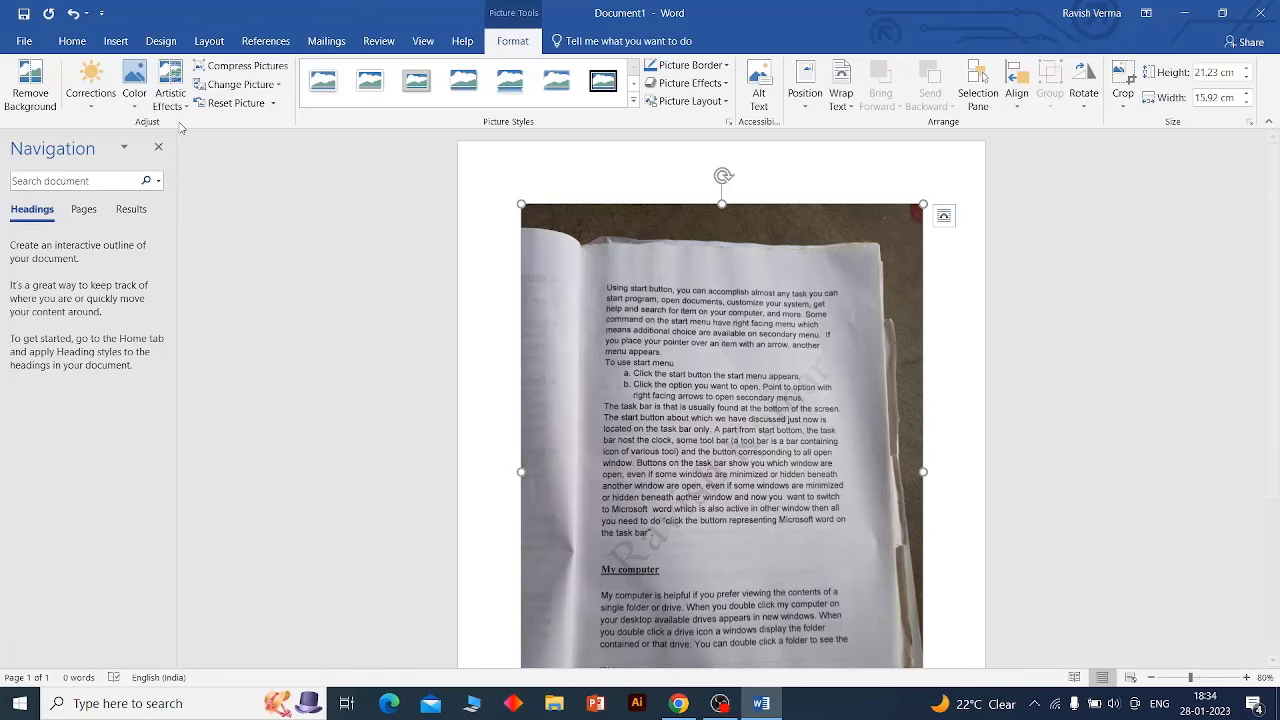
Open Picture Corrections Options for the page photo from the Corrections menu.
{"action": "left_click", "coordinate": [91, 90]}
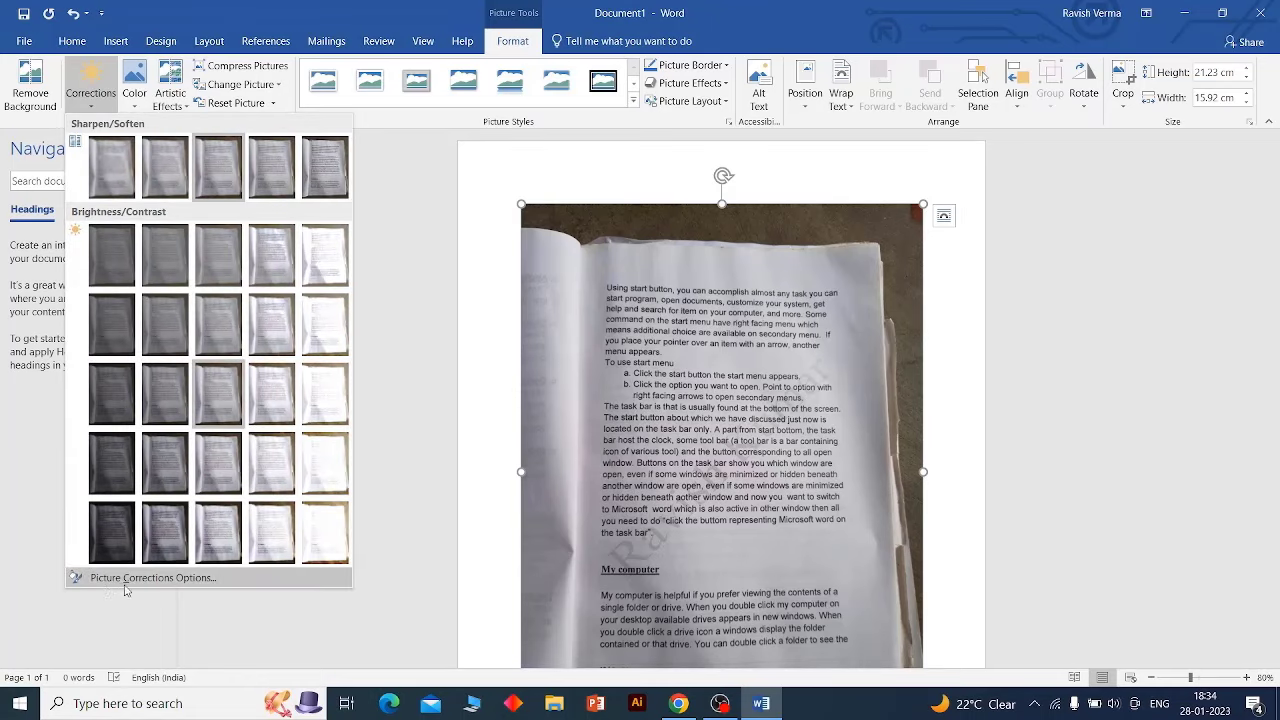
{"action": "left_click", "coordinate": [182, 578]}
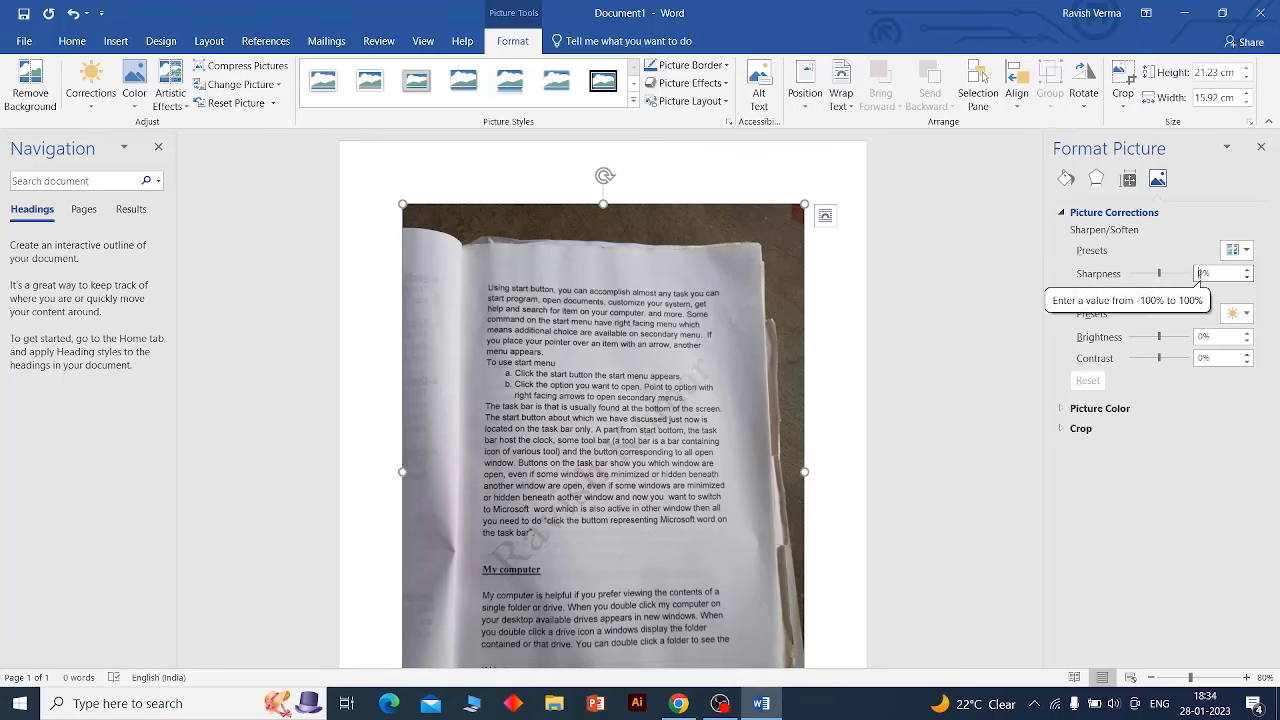
Set the photo's sharpness to 10%, brightness to 30% and contrast to 10%.
{"action": "left_click", "coordinate": [1200, 274]}
{"action": "type", "text": "10"}
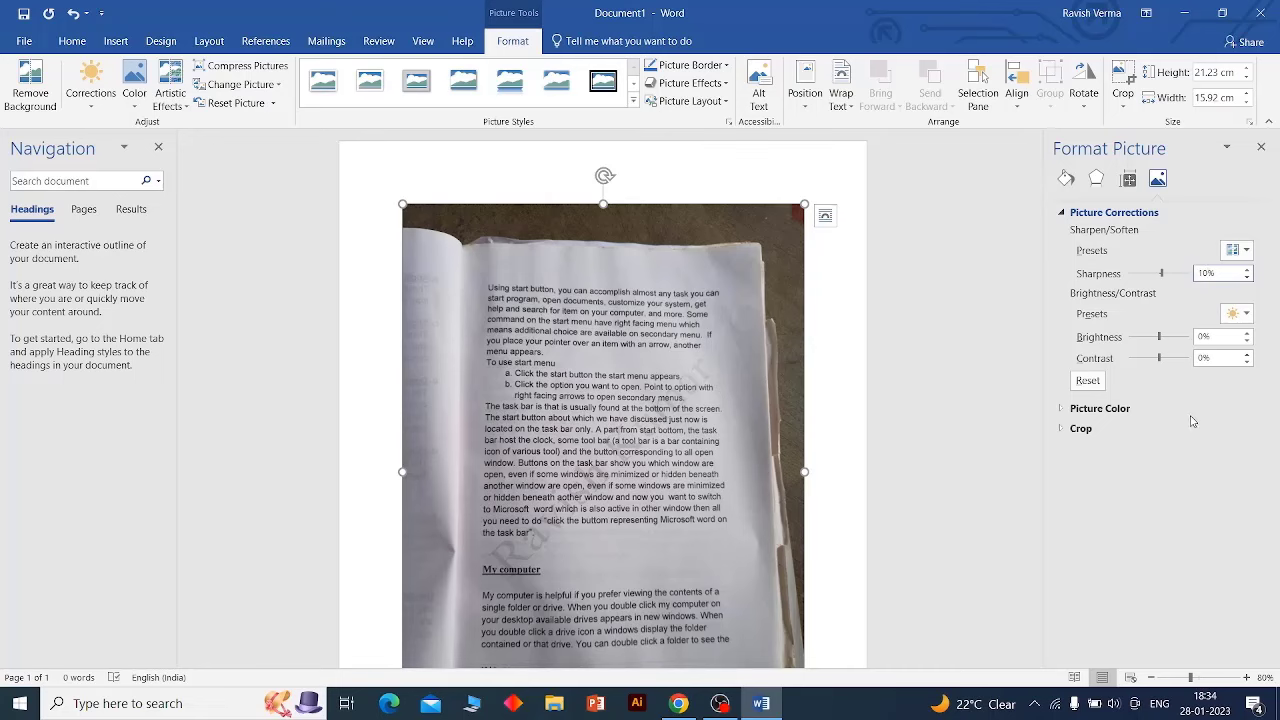
{"action": "left_click", "coordinate": [1203, 340]}
{"action": "key", "text": "BackSpace"}
{"action": "key", "text": "Return"}
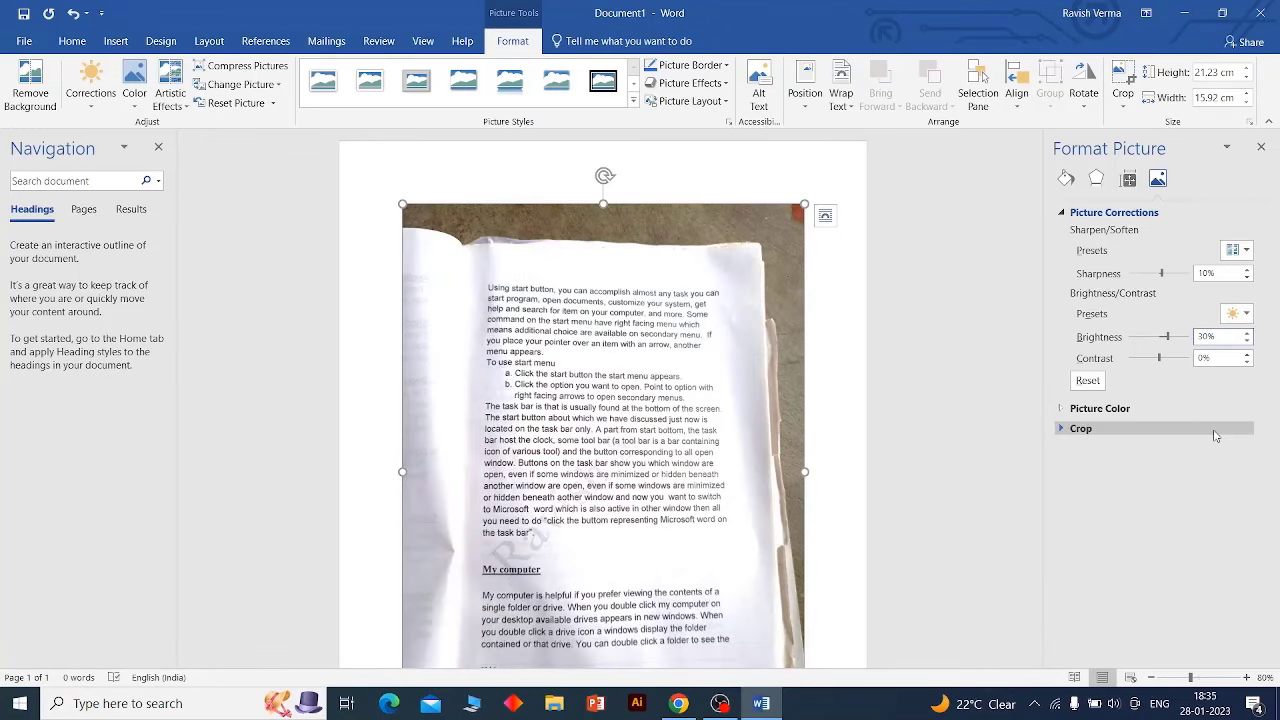
{"action": "double_click", "coordinate": [1205, 337]}
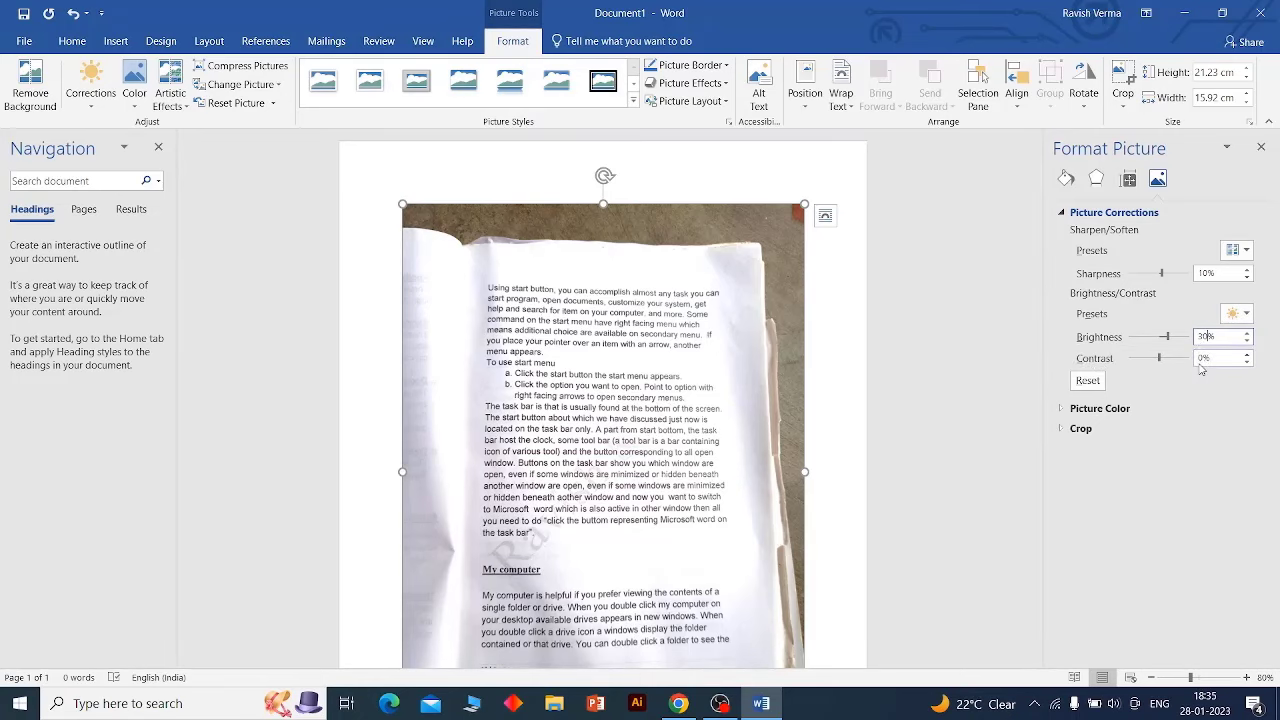
{"action": "left_click", "coordinate": [1201, 360]}
{"action": "type", "text": "10"}
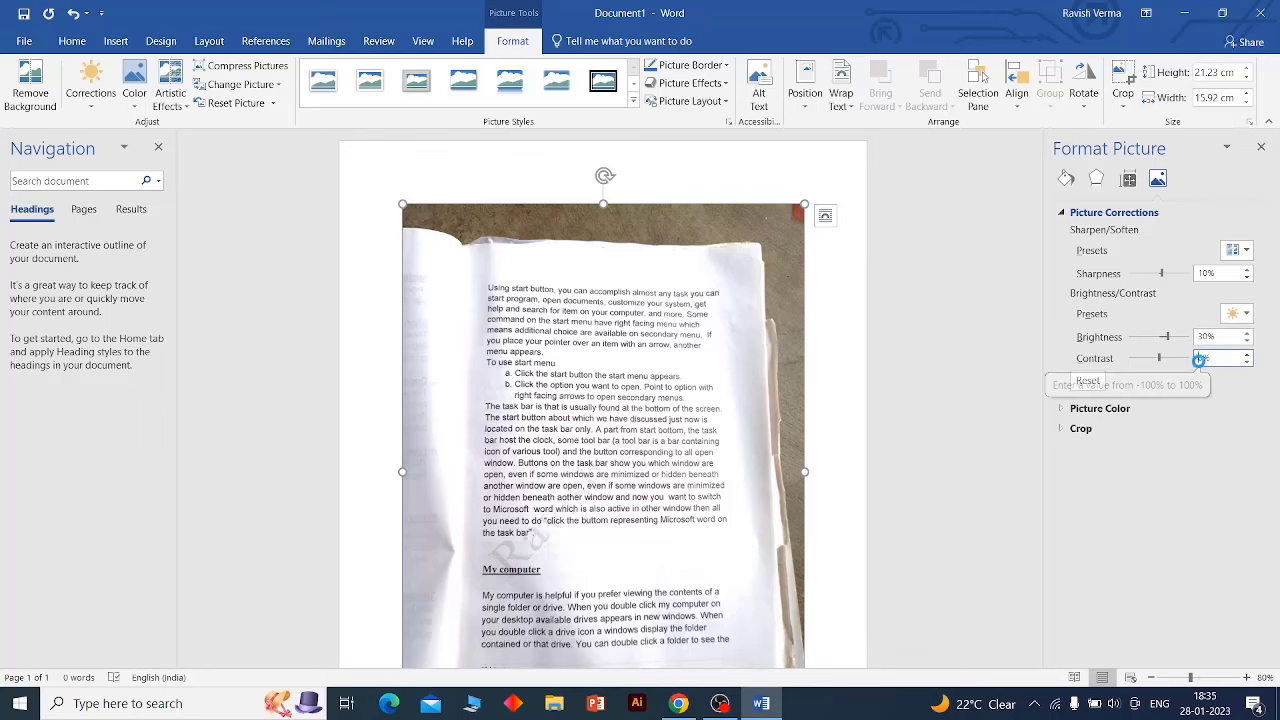
{"action": "key", "text": "Return"}
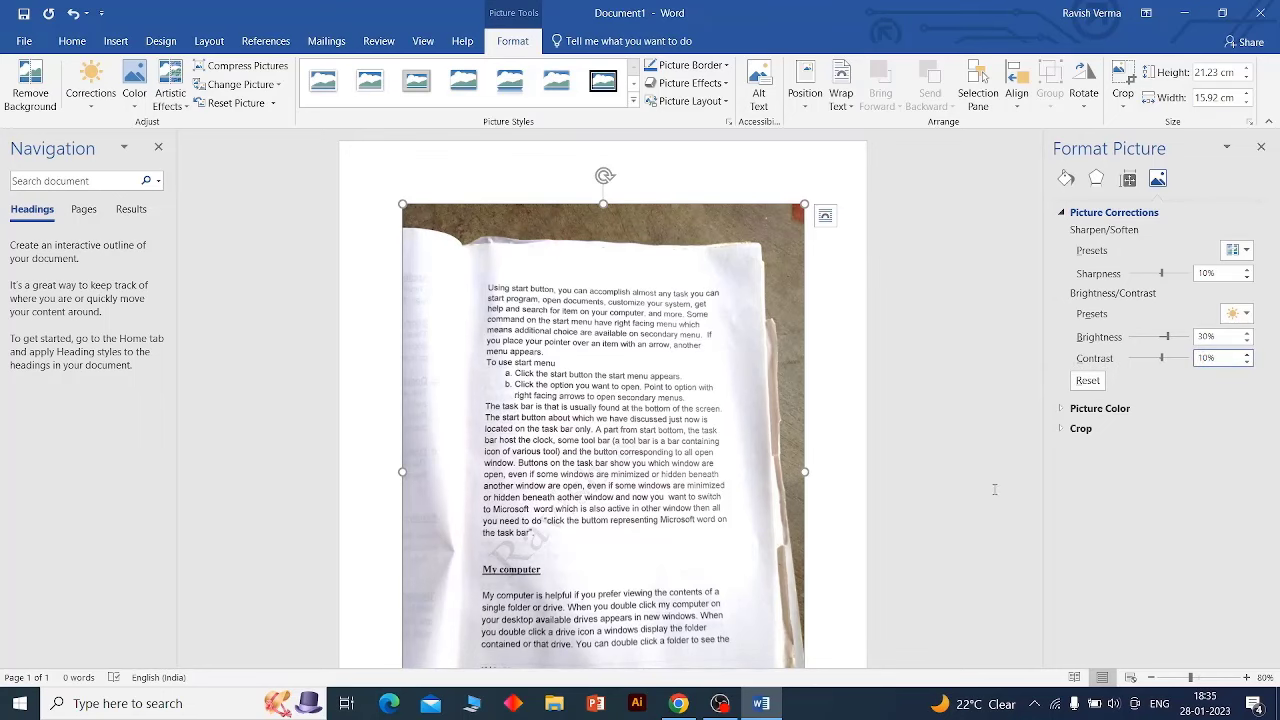
{"action": "scroll", "coordinate": [600, 522], "scroll_direction": "down", "scroll_amount": 1}
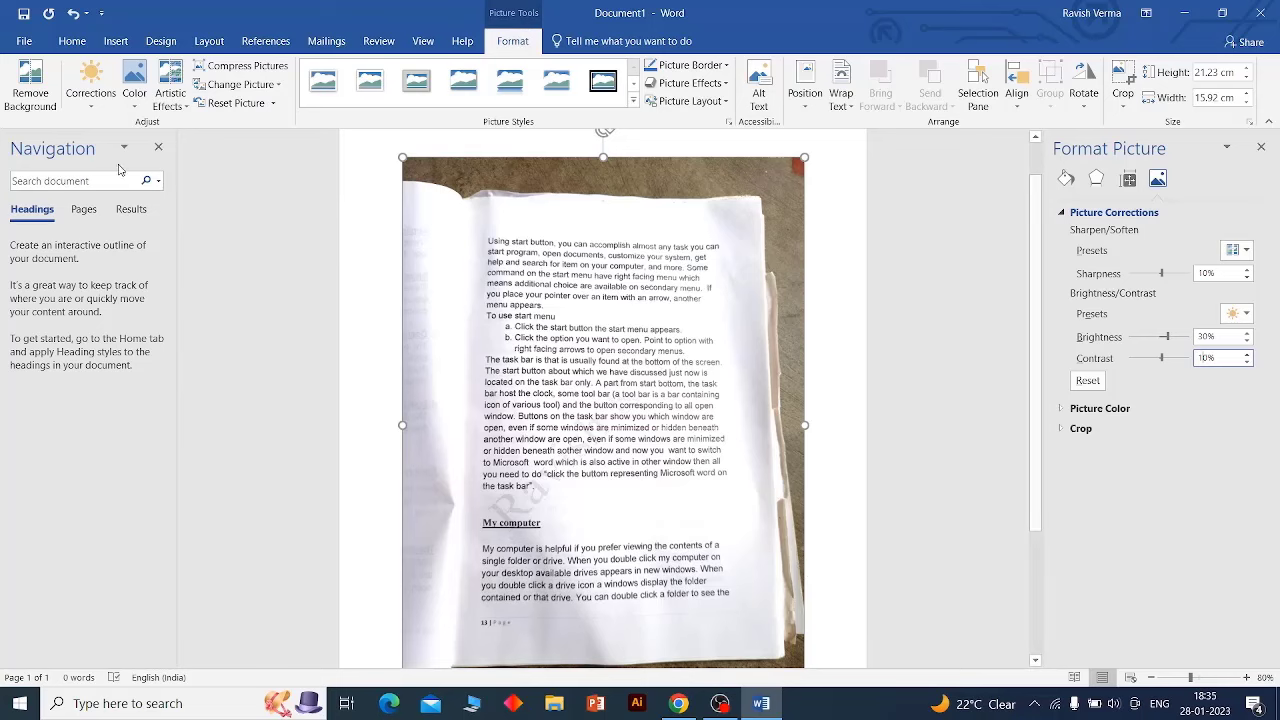
Save the document to the Desktop as a PDF named trial-document.
{"action": "left_click", "coordinate": [26, 42]}
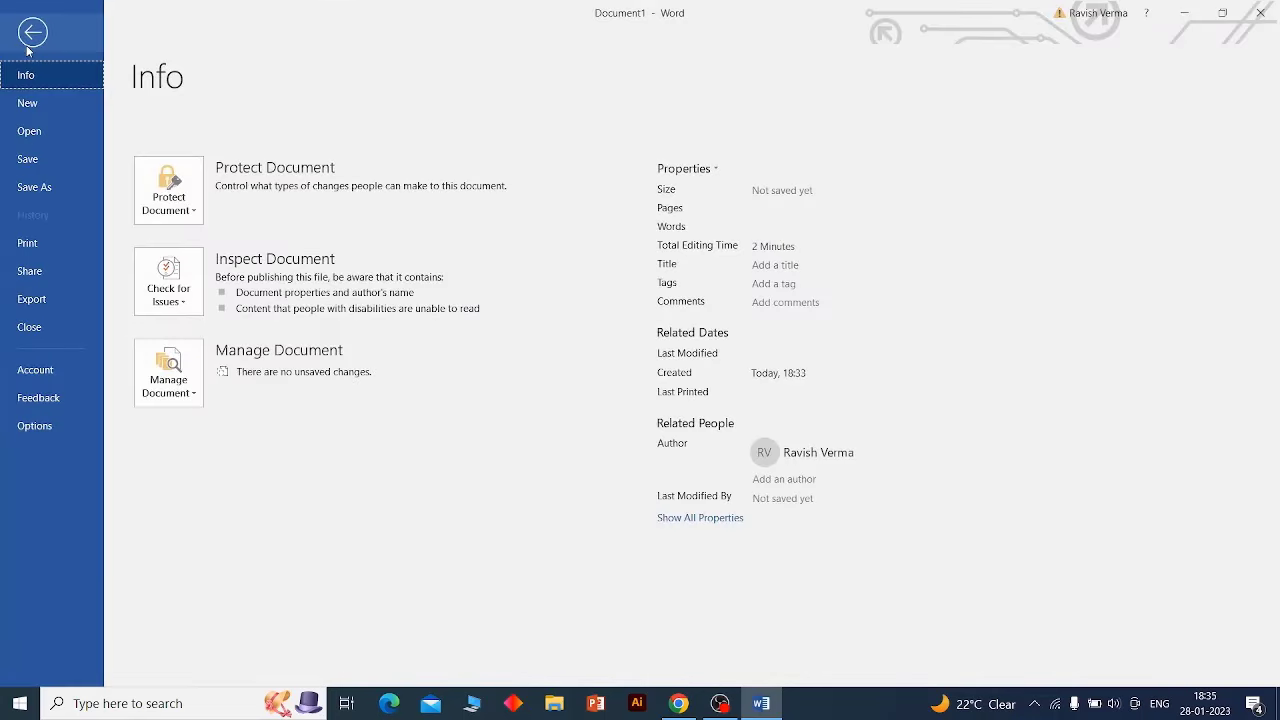
{"action": "left_click", "coordinate": [33, 190]}
{"action": "mouse_move", "coordinate": [476, 300]}
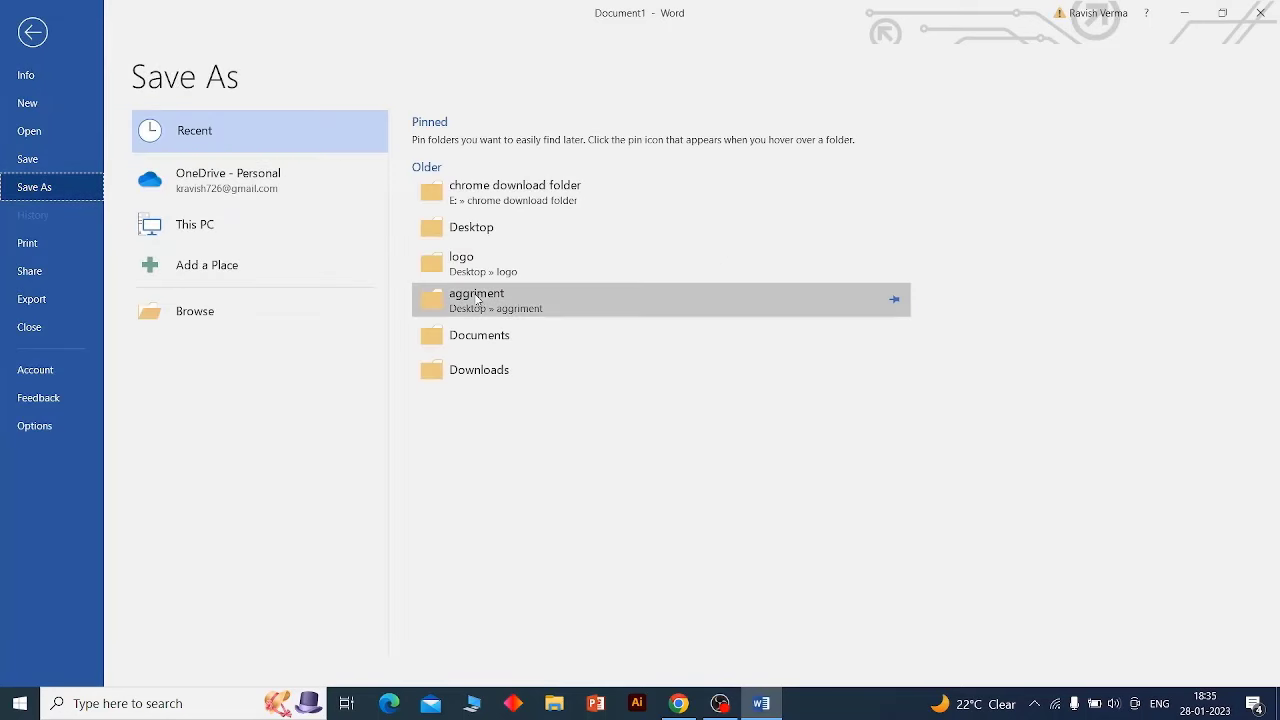
{"action": "left_click", "coordinate": [506, 227]}
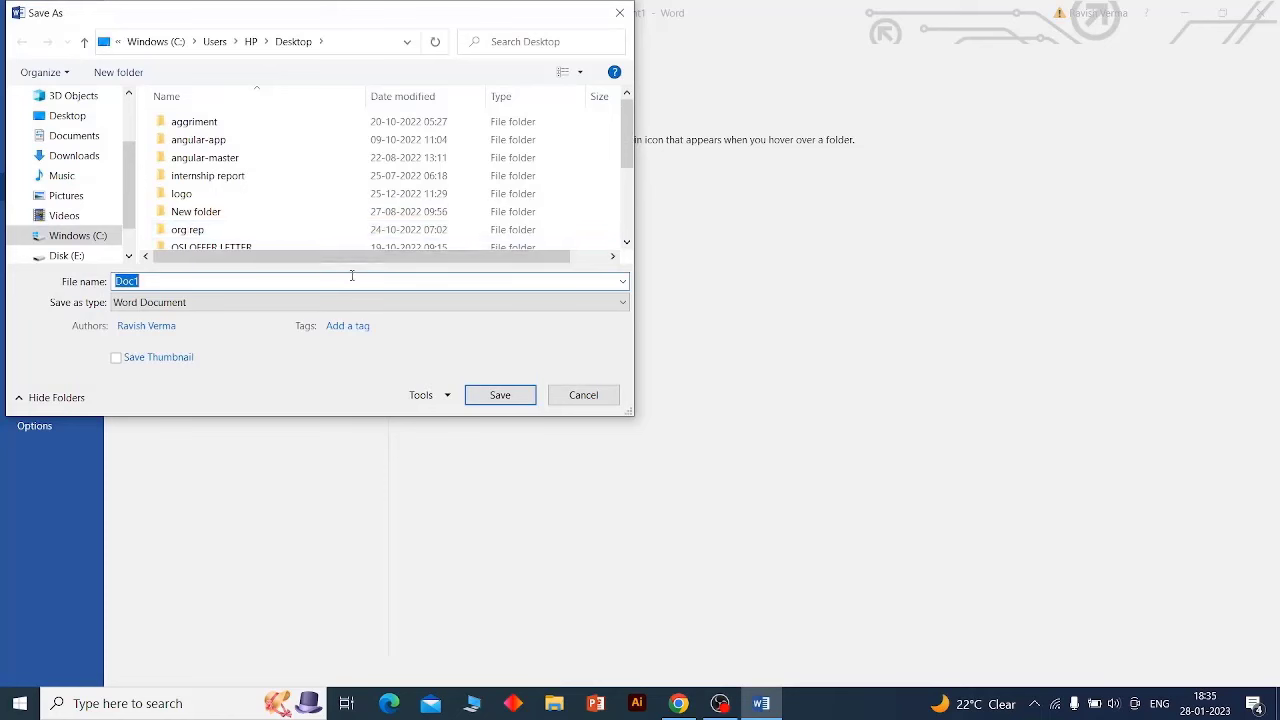
{"action": "key", "text": "BackSpace"}
{"action": "type", "text": "t"}
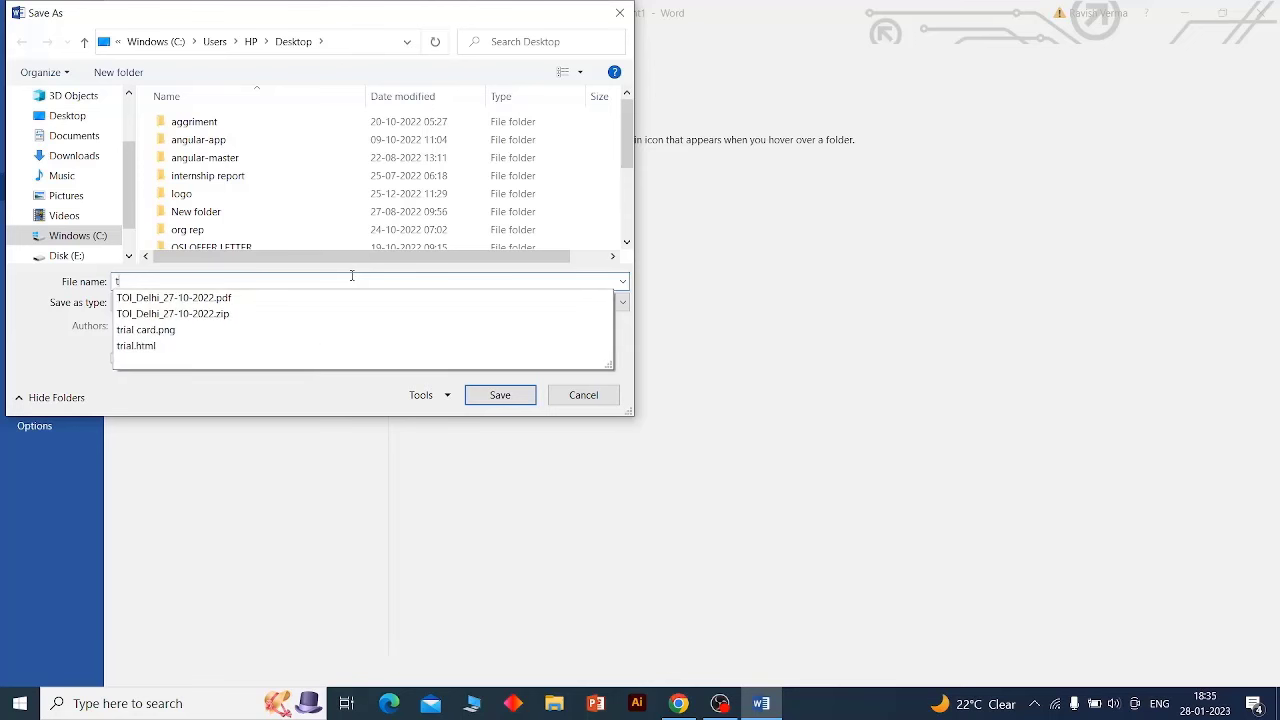
{"action": "type", "text": "rial"}
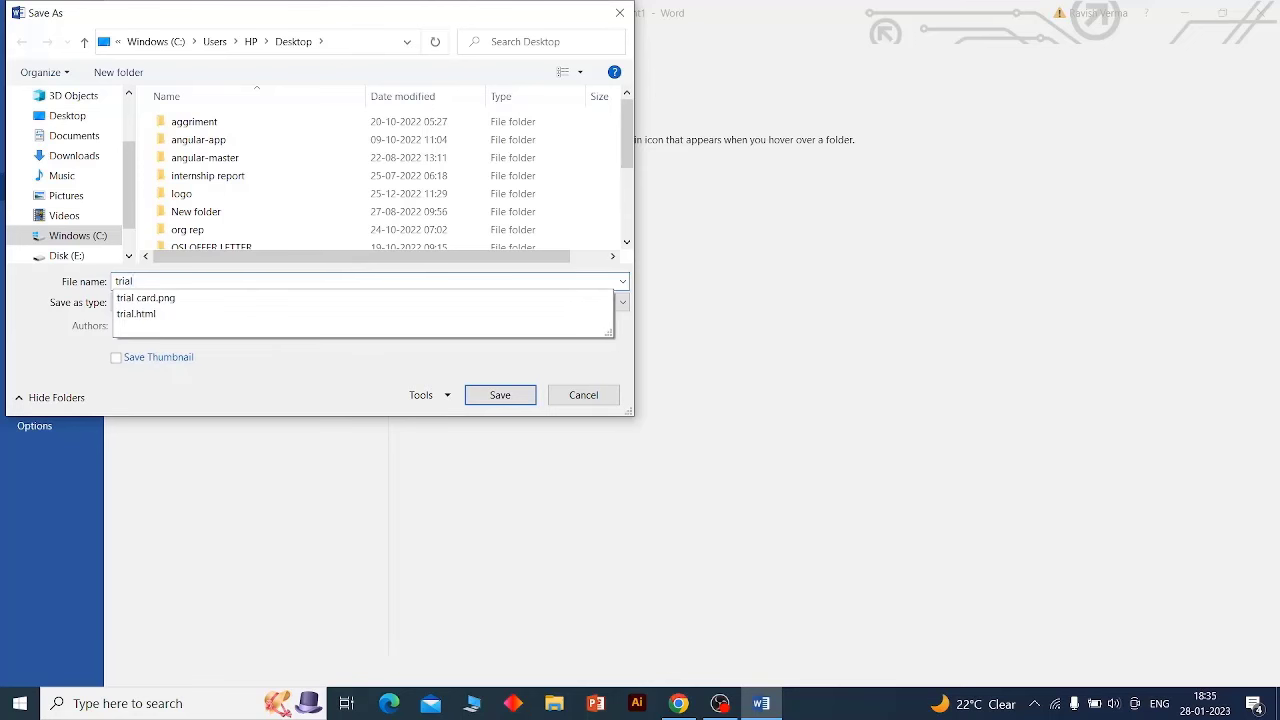
{"action": "type", "text": "-docume"}
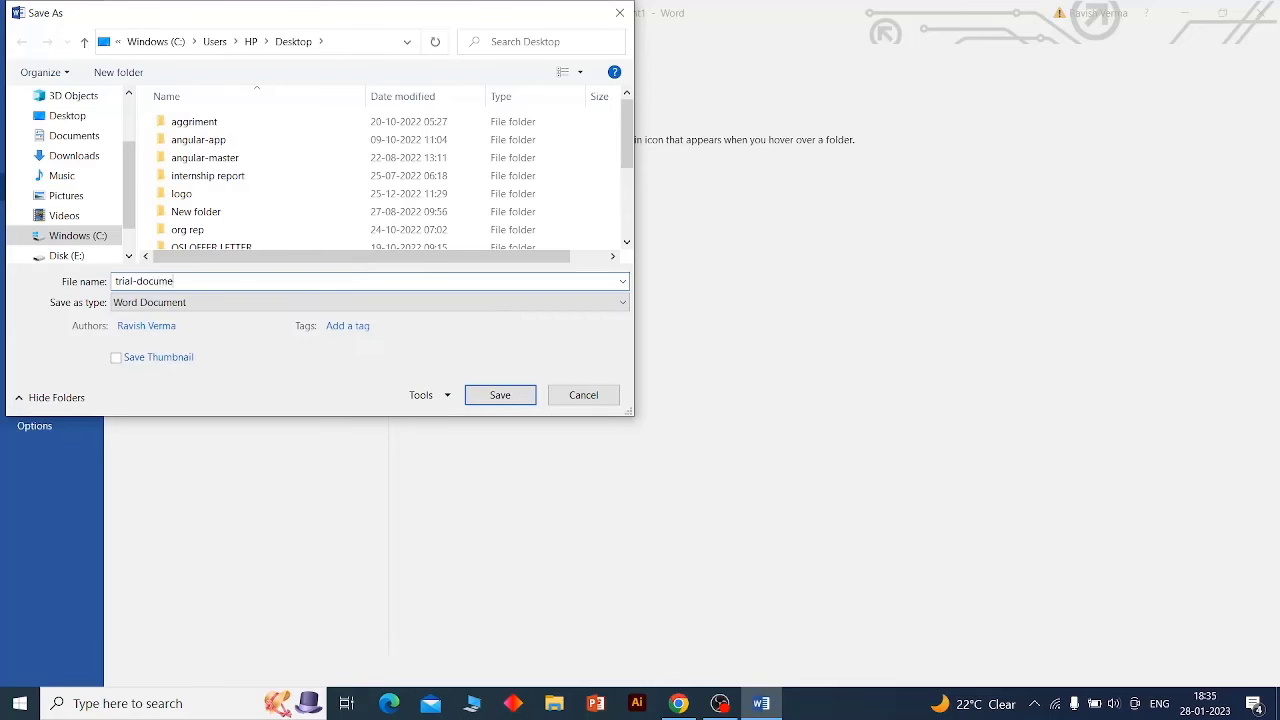
{"action": "type", "text": "nt"}
{"action": "left_click", "coordinate": [195, 303]}
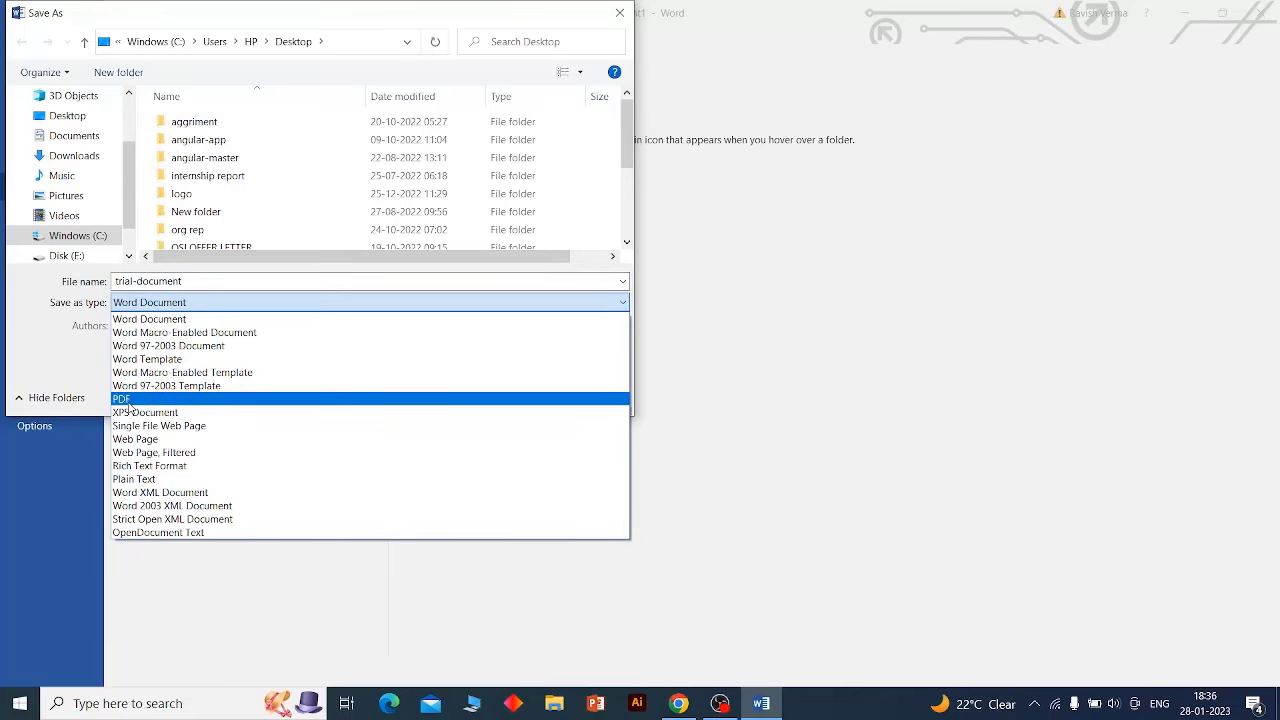
{"action": "left_click", "coordinate": [143, 400]}
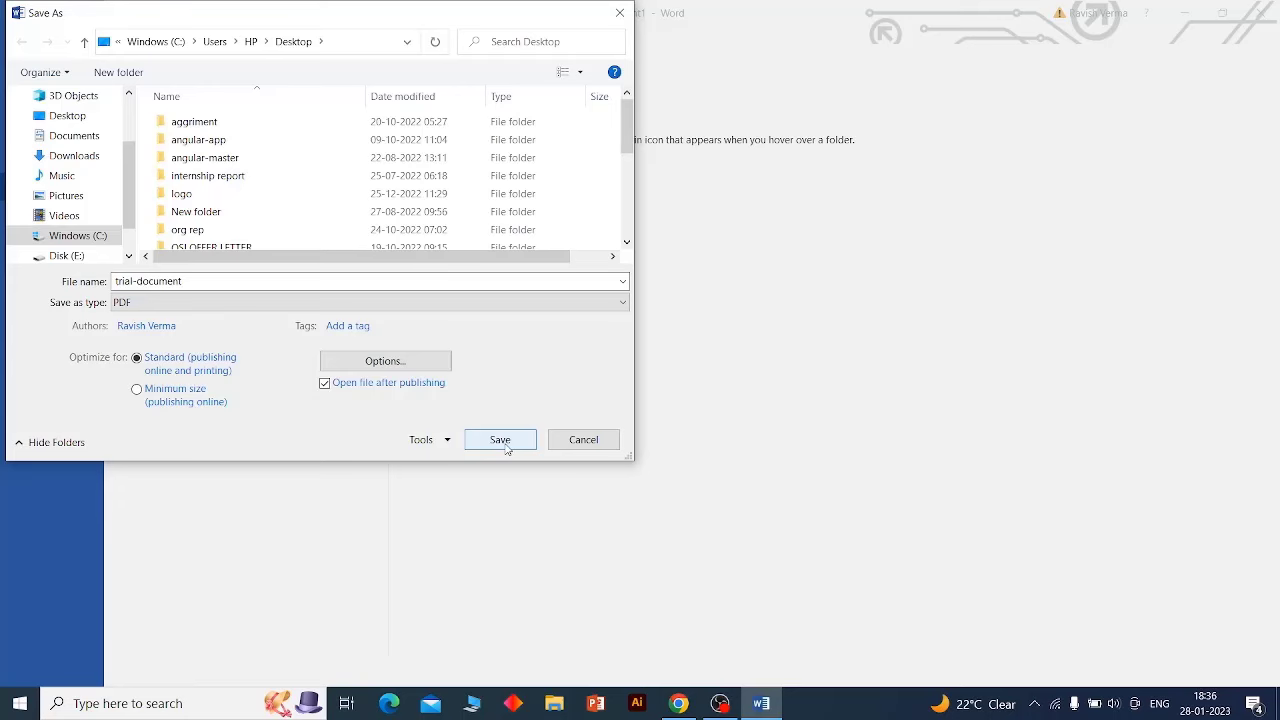
{"action": "left_click", "coordinate": [505, 444]}
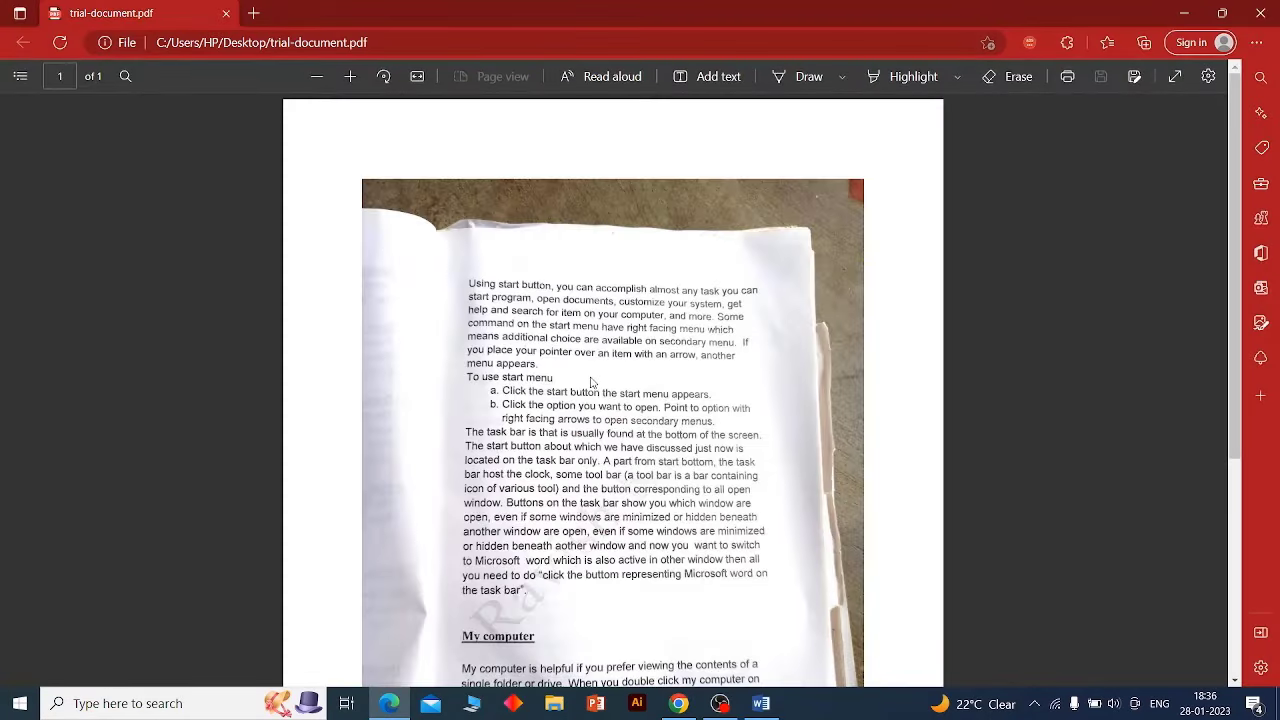
Review the exported trial-document PDF in Edge, then close it.
{"action": "scroll", "coordinate": [551, 234], "scroll_direction": "down", "scroll_amount": 2}
{"action": "scroll", "coordinate": [551, 234], "scroll_direction": "up", "scroll_amount": 2}
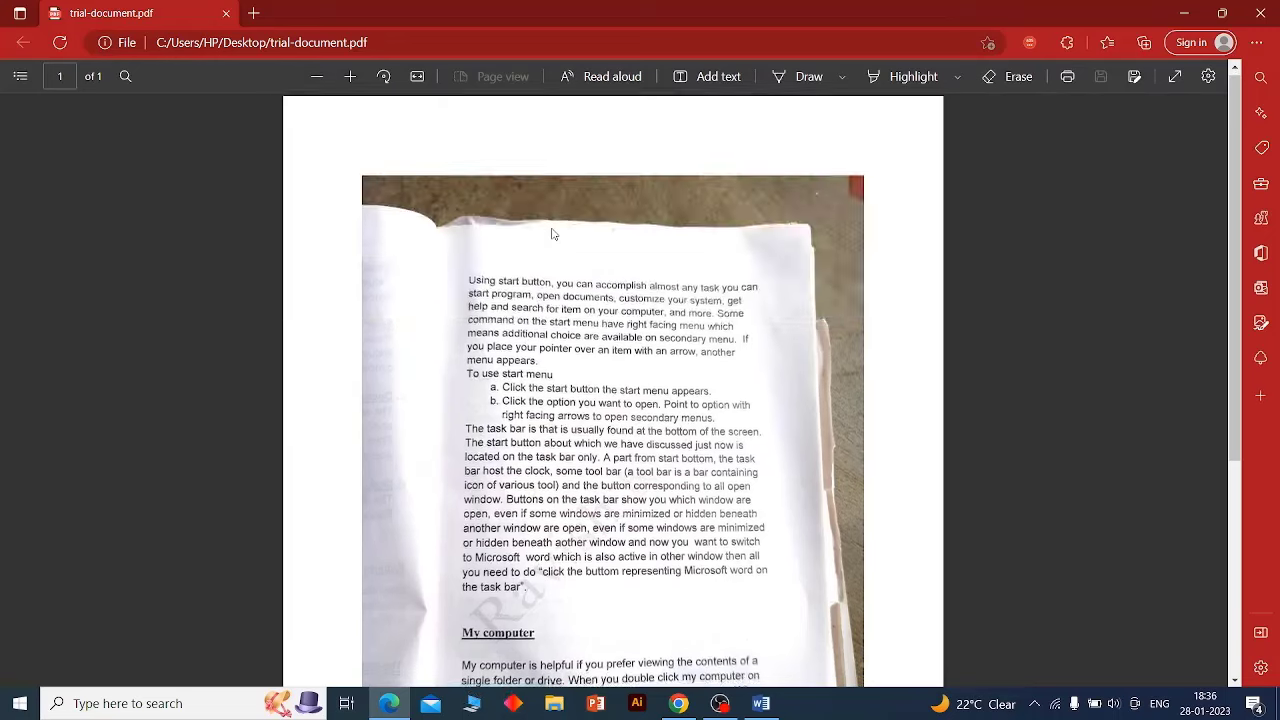
{"action": "scroll", "coordinate": [551, 234], "scroll_direction": "down", "scroll_amount": 4}
{"action": "left_click", "coordinate": [1260, 12]}
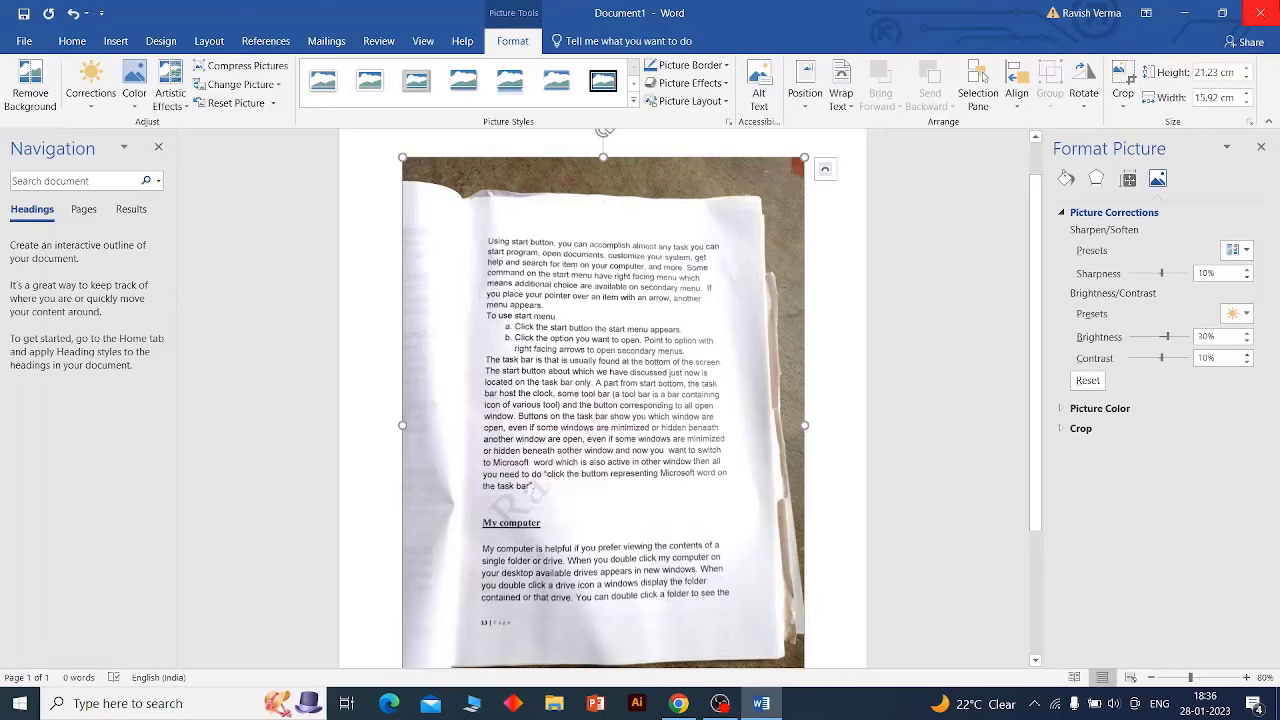
Close Document1 without saving and relaunch Word from the taskbar search.
{"action": "left_click", "coordinate": [1260, 12]}
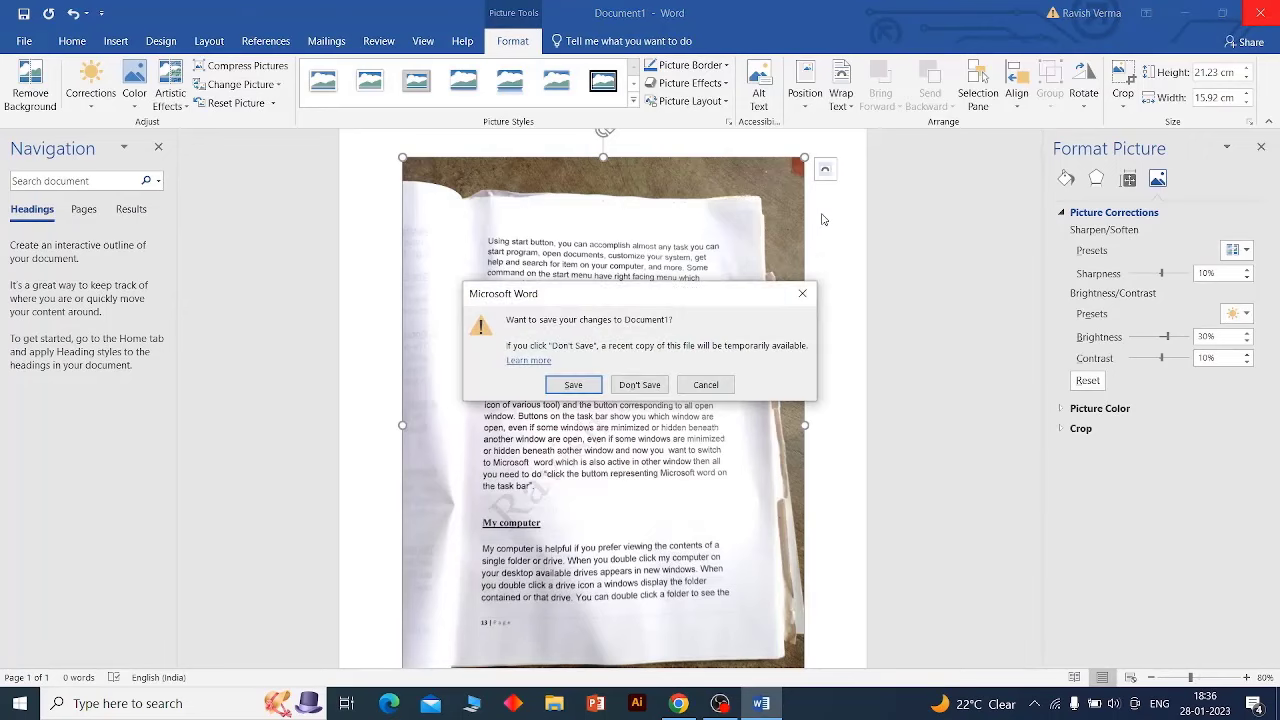
{"action": "left_click", "coordinate": [639, 384]}
{"action": "left_click", "coordinate": [177, 703]}
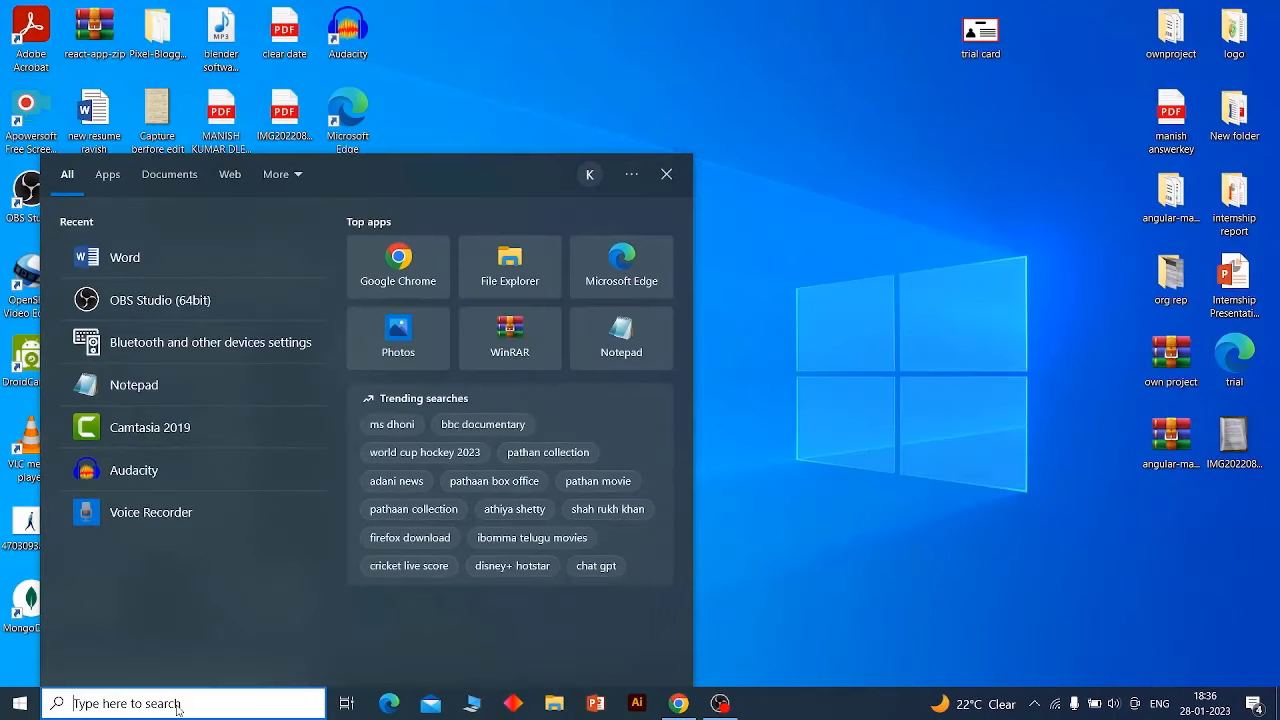
{"action": "type", "text": "mic"}
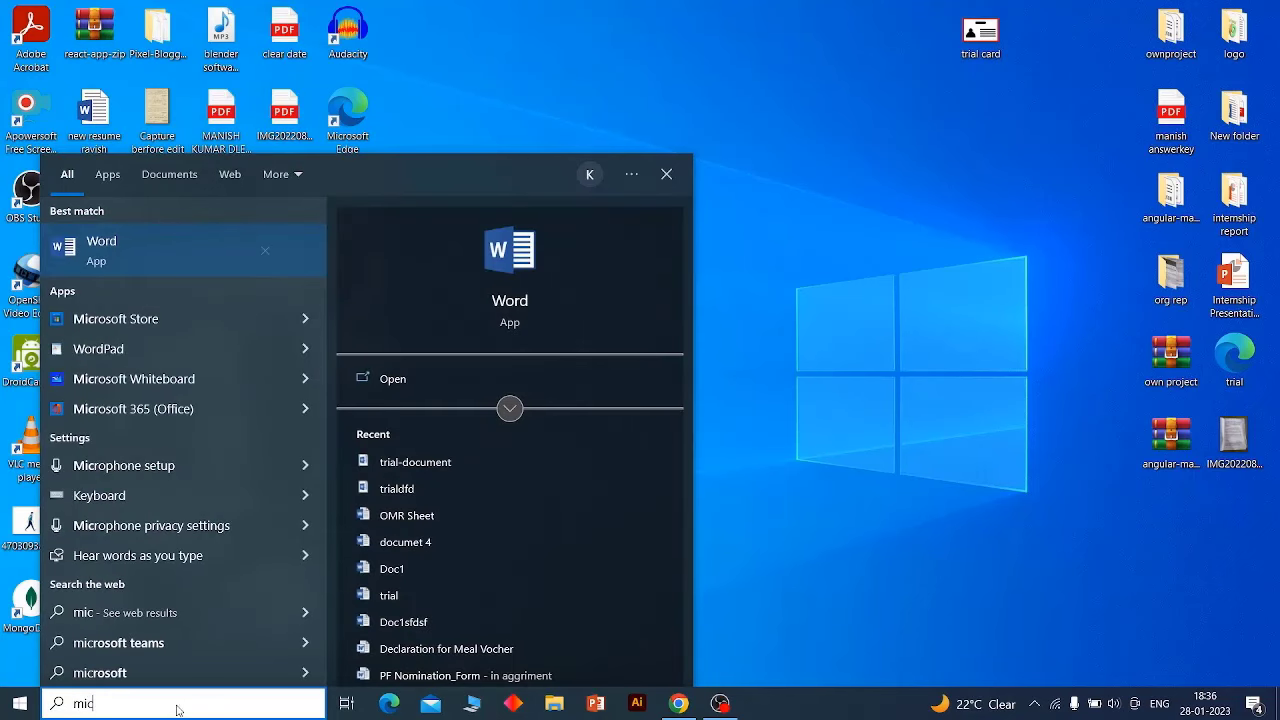
{"action": "key", "text": "Return"}
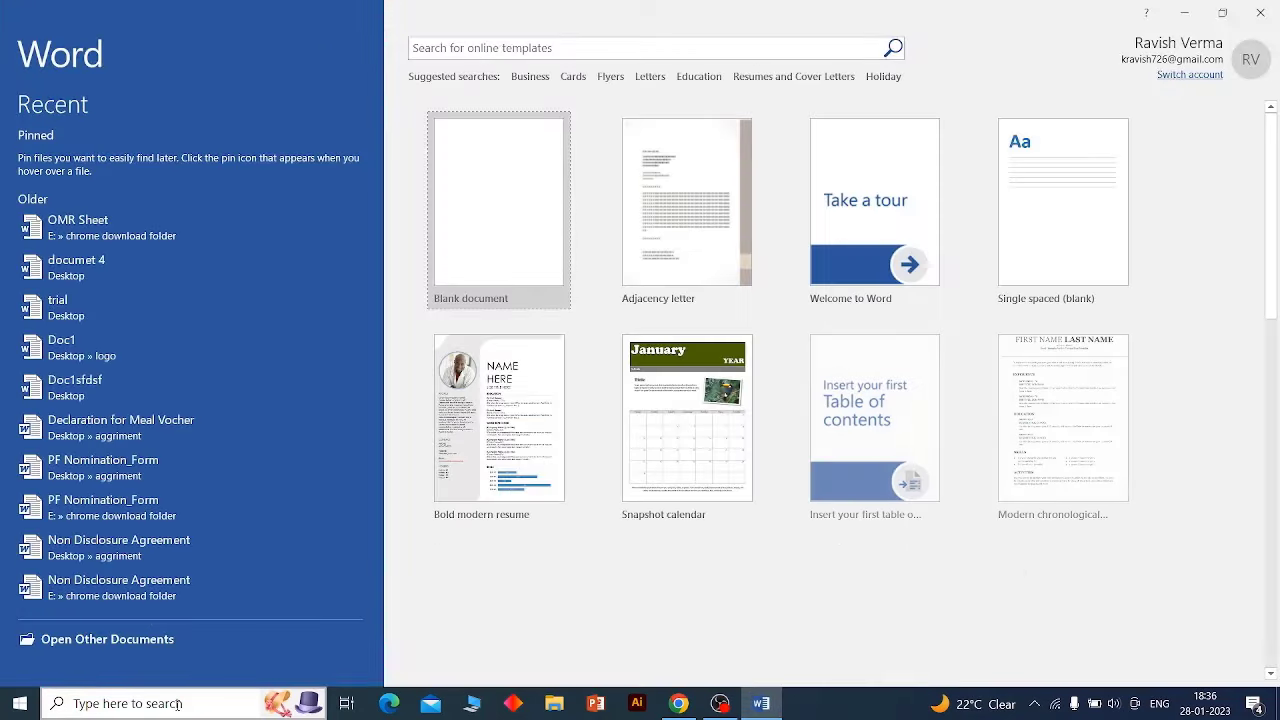
Create a new blank Document1 and switch it to Outline view from the View ribbon.
{"action": "left_click", "coordinate": [514, 207]}
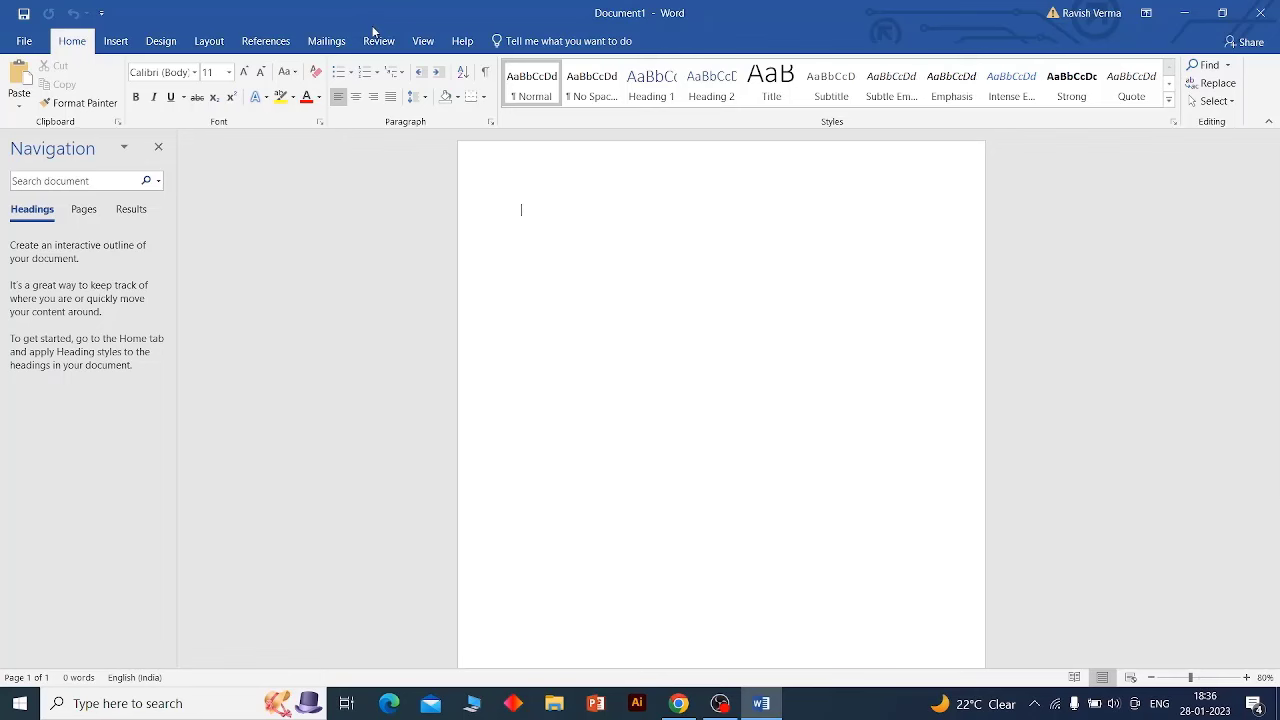
{"action": "left_click", "coordinate": [424, 44]}
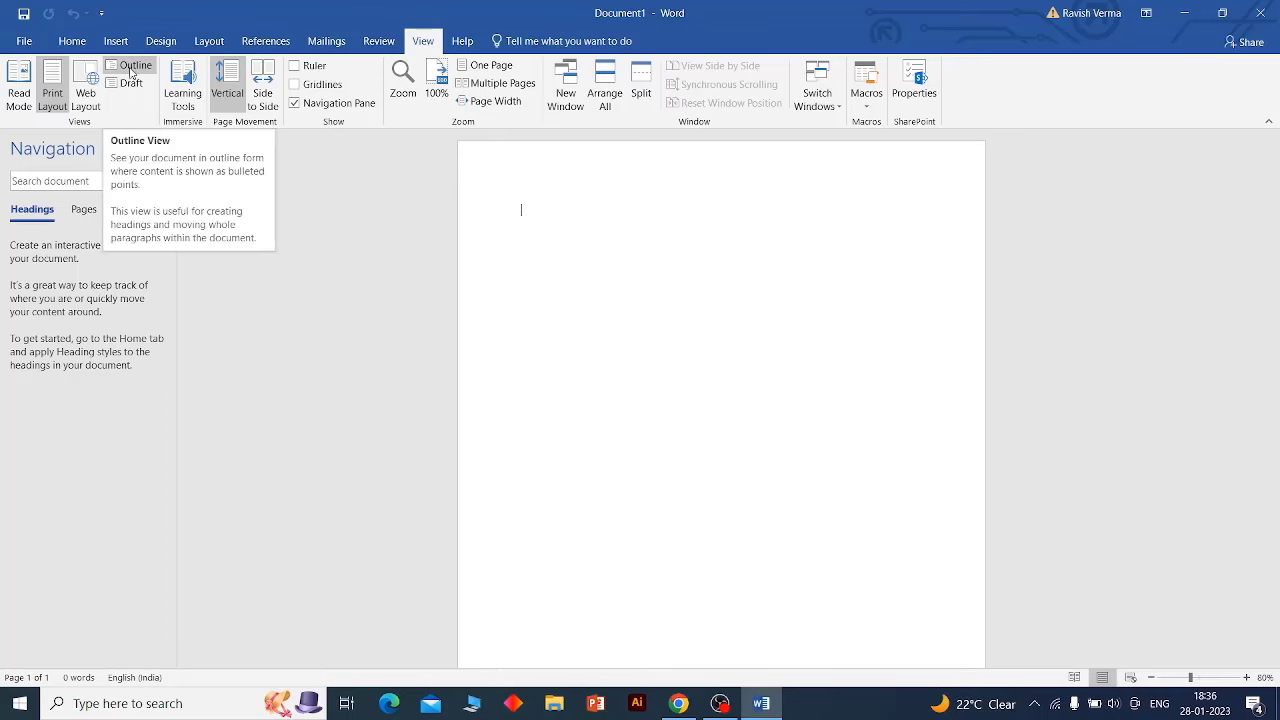
{"action": "left_click", "coordinate": [133, 67]}
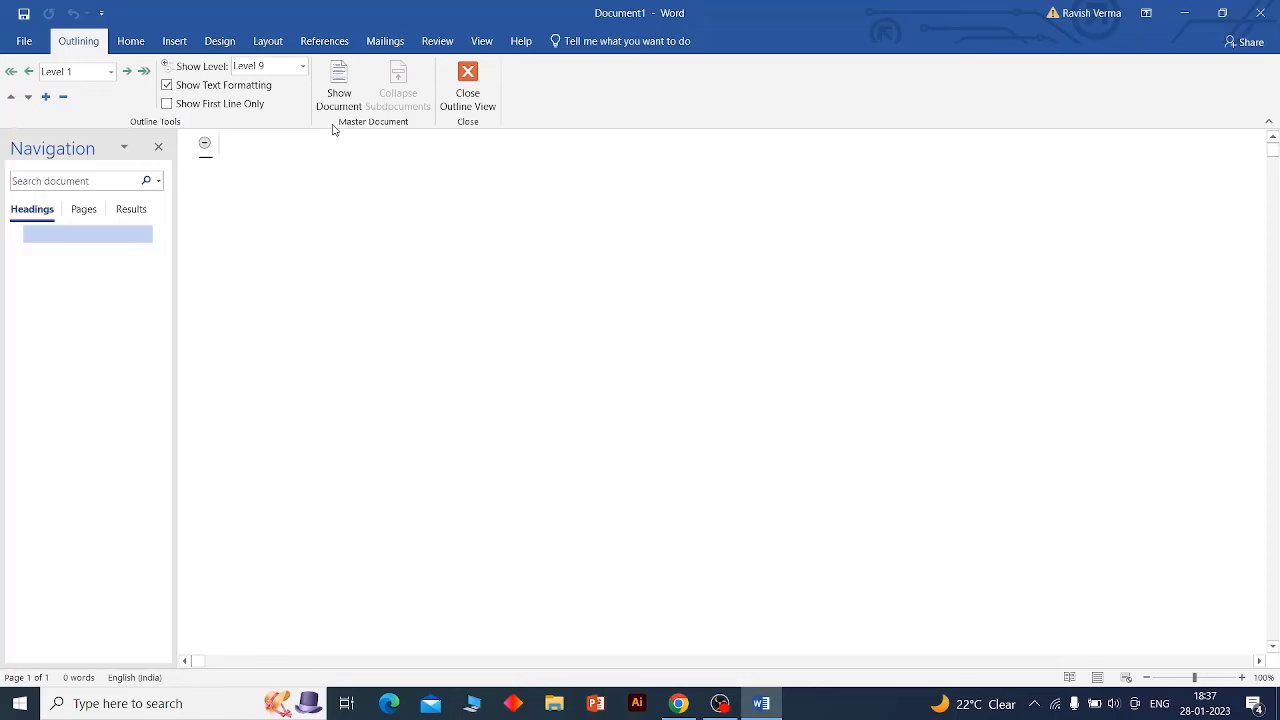
Insert trial-document.pdf from the Desktop as a subdocument using Show Document > Insert.
{"action": "left_click", "coordinate": [341, 88]}
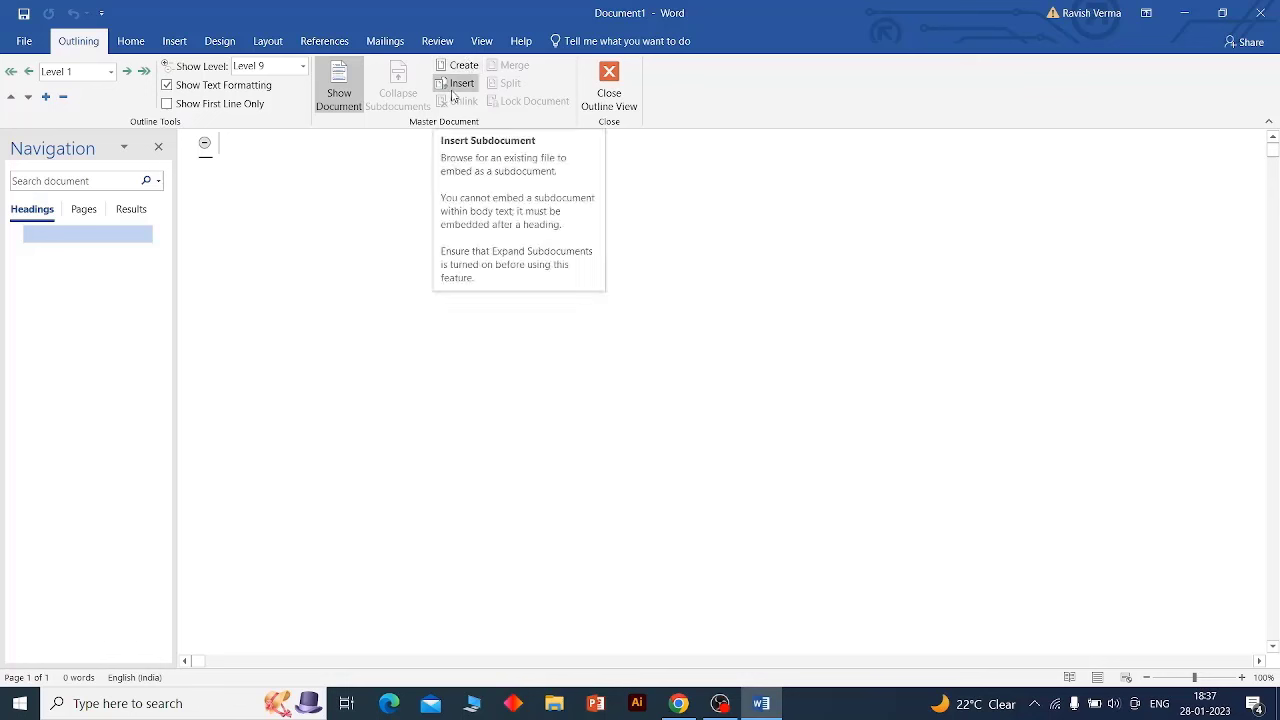
{"action": "left_click", "coordinate": [455, 88]}
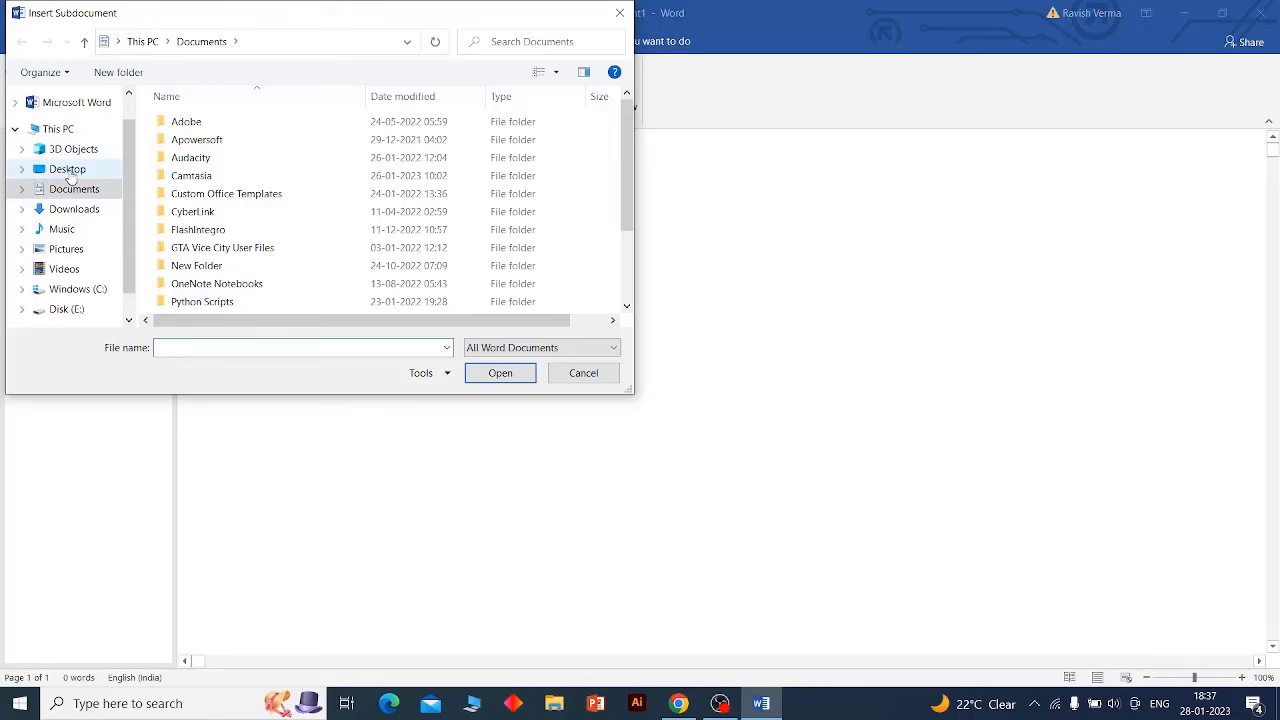
{"action": "left_click", "coordinate": [70, 175]}
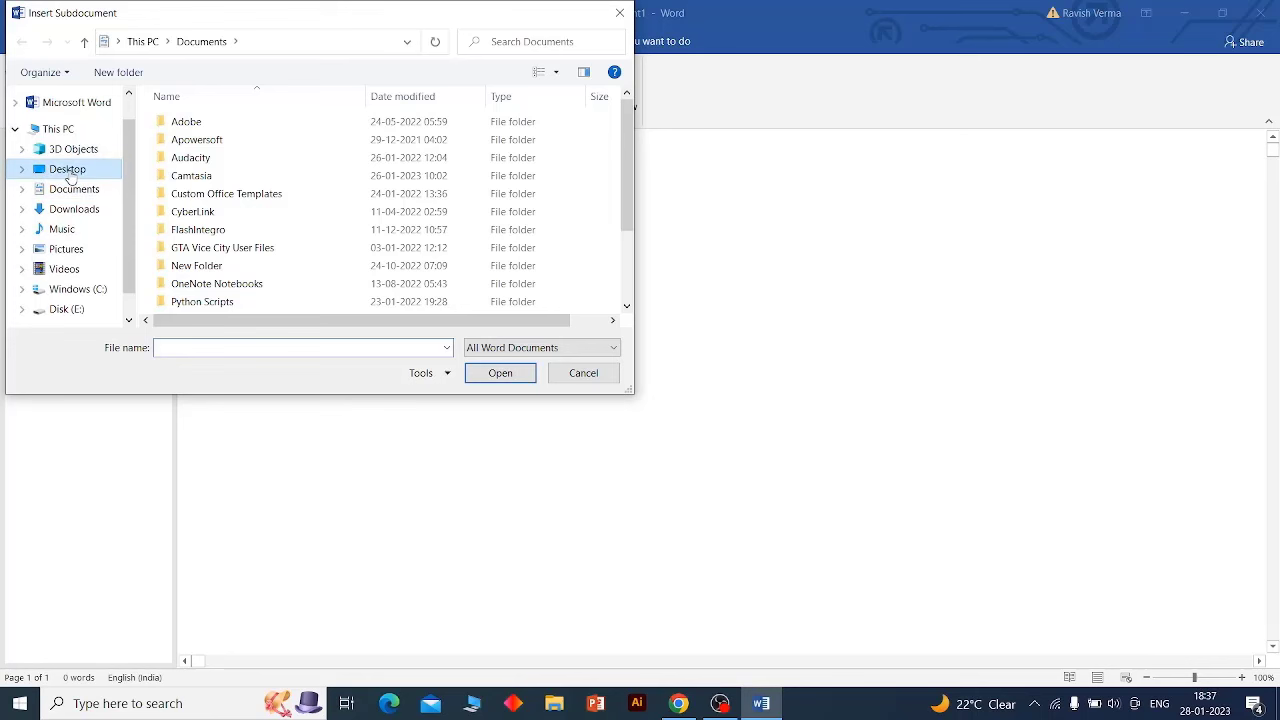
{"action": "scroll", "coordinate": [489, 316], "scroll_direction": "down", "scroll_amount": 5}
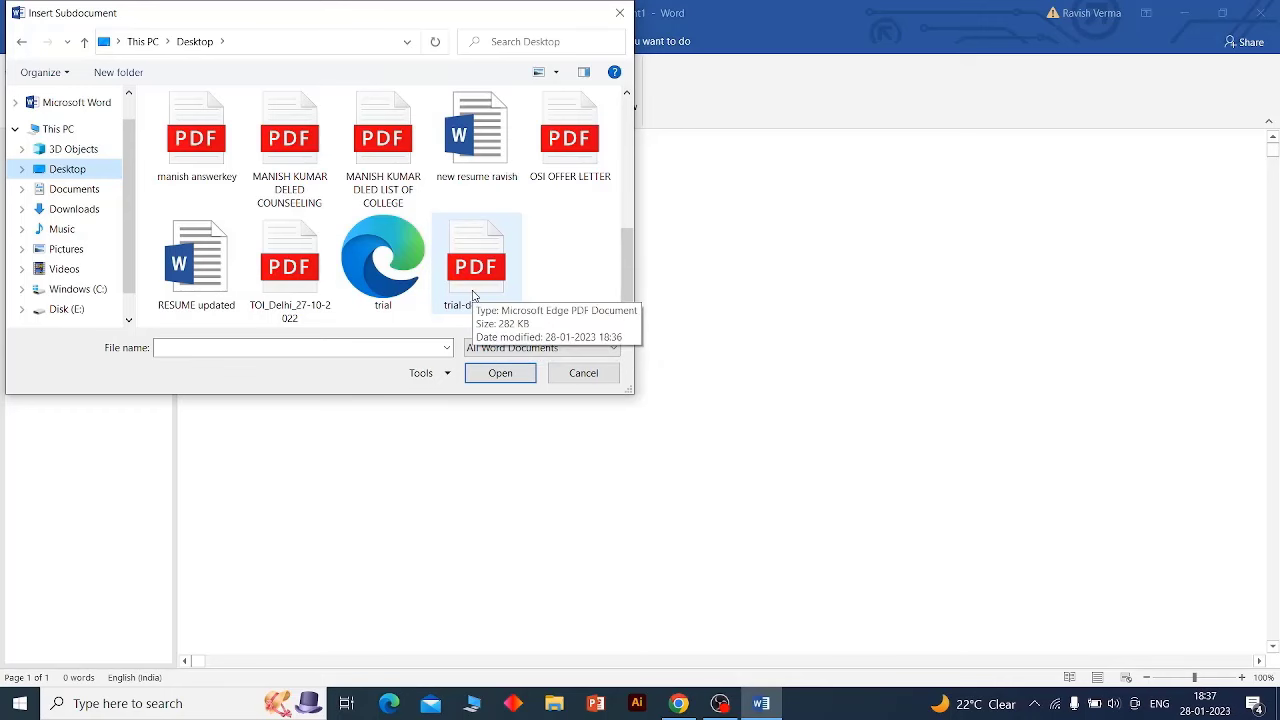
{"action": "double_click", "coordinate": [473, 295]}
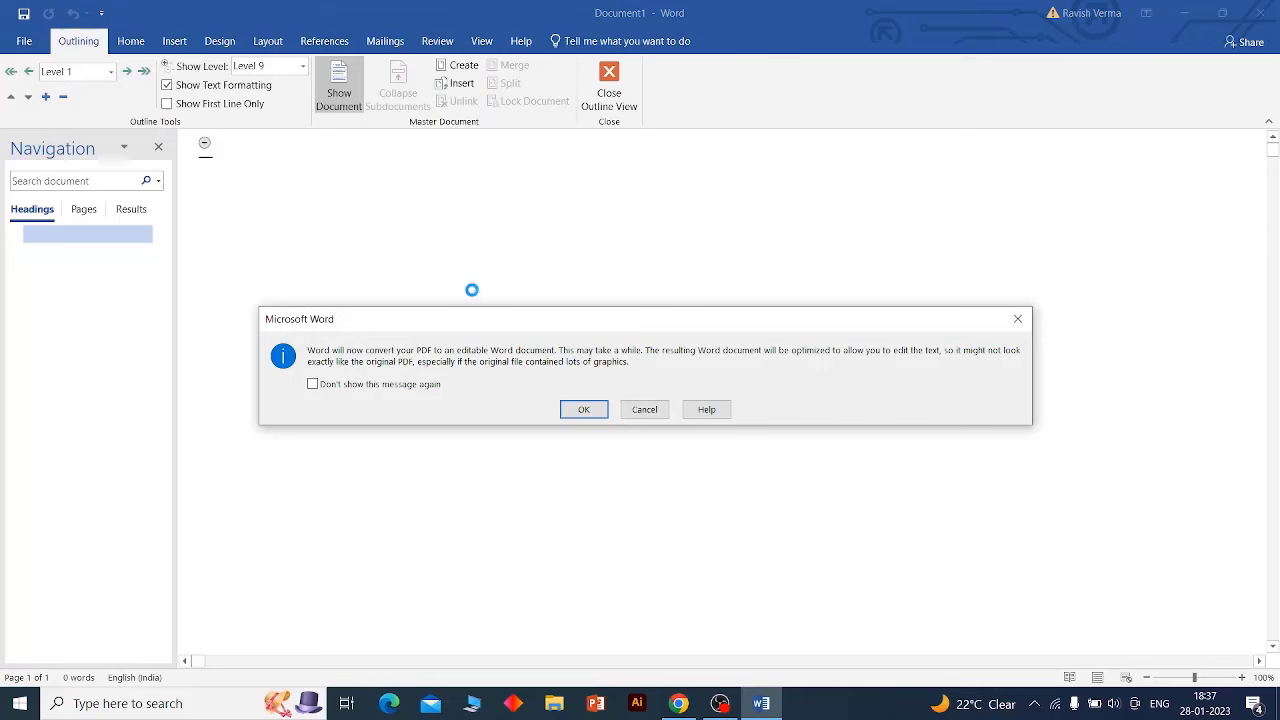
Accept the PDF conversion with OK and choose Yes to All for clashing style names.
{"action": "left_click", "coordinate": [584, 410]}
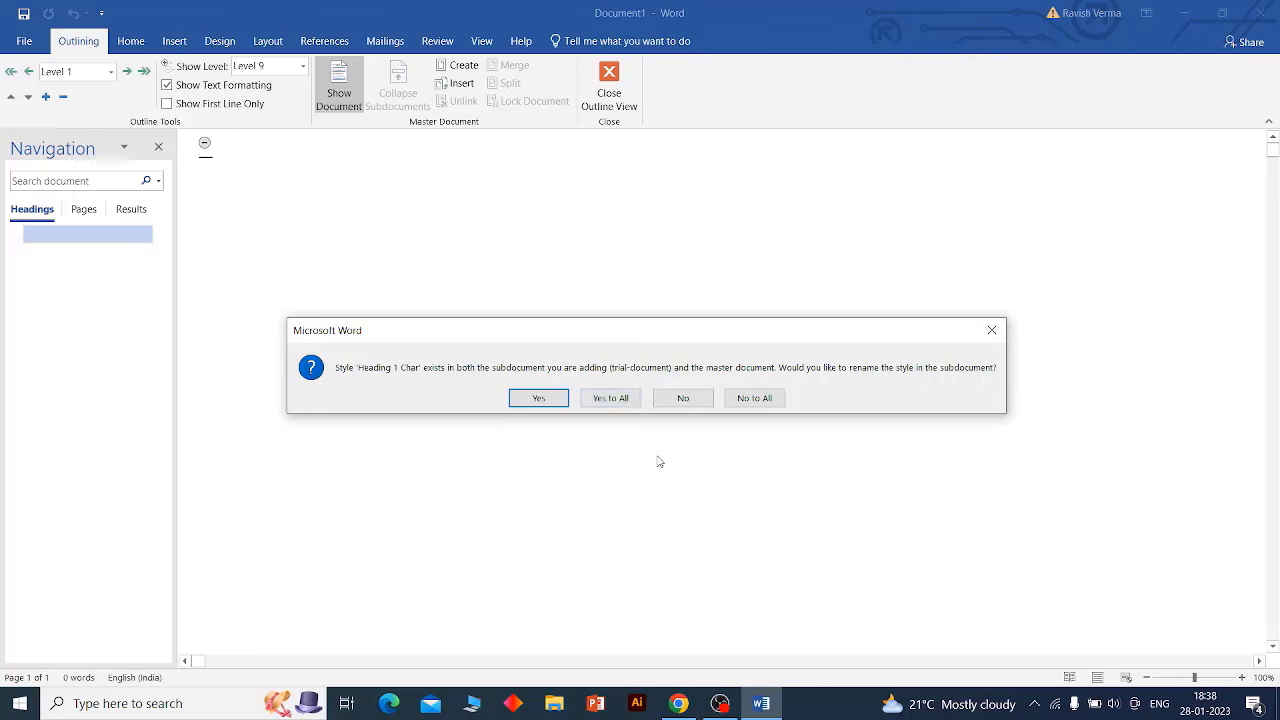
{"action": "left_click", "coordinate": [606, 399]}
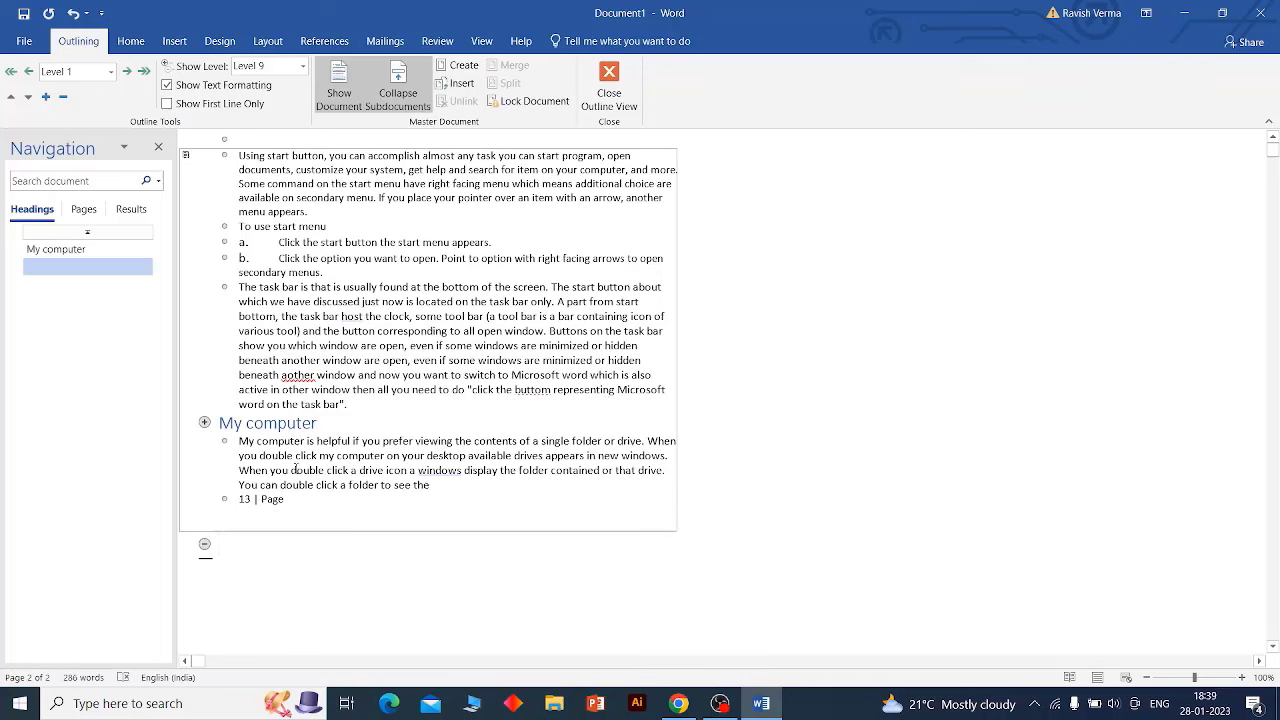
{"action": "left_click_drag", "start_coordinate": [288, 500], "coordinate": [224, 140]}
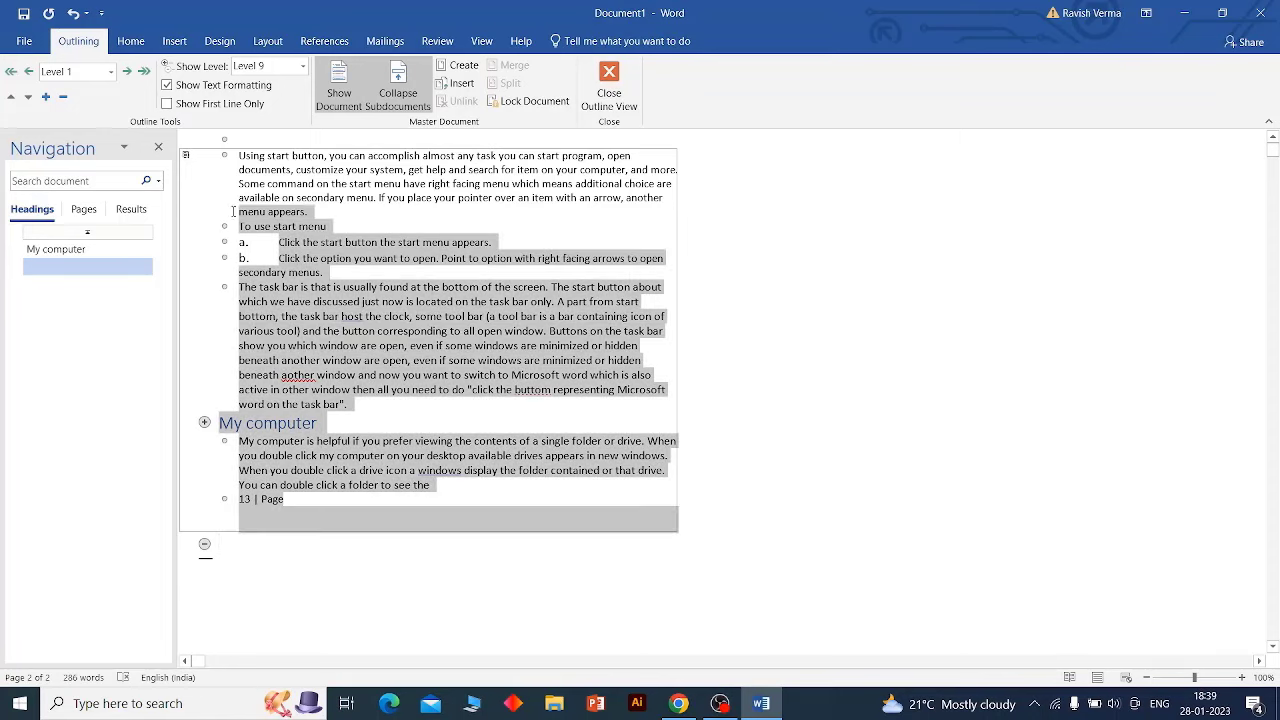
{"action": "left_click", "coordinate": [668, 348]}
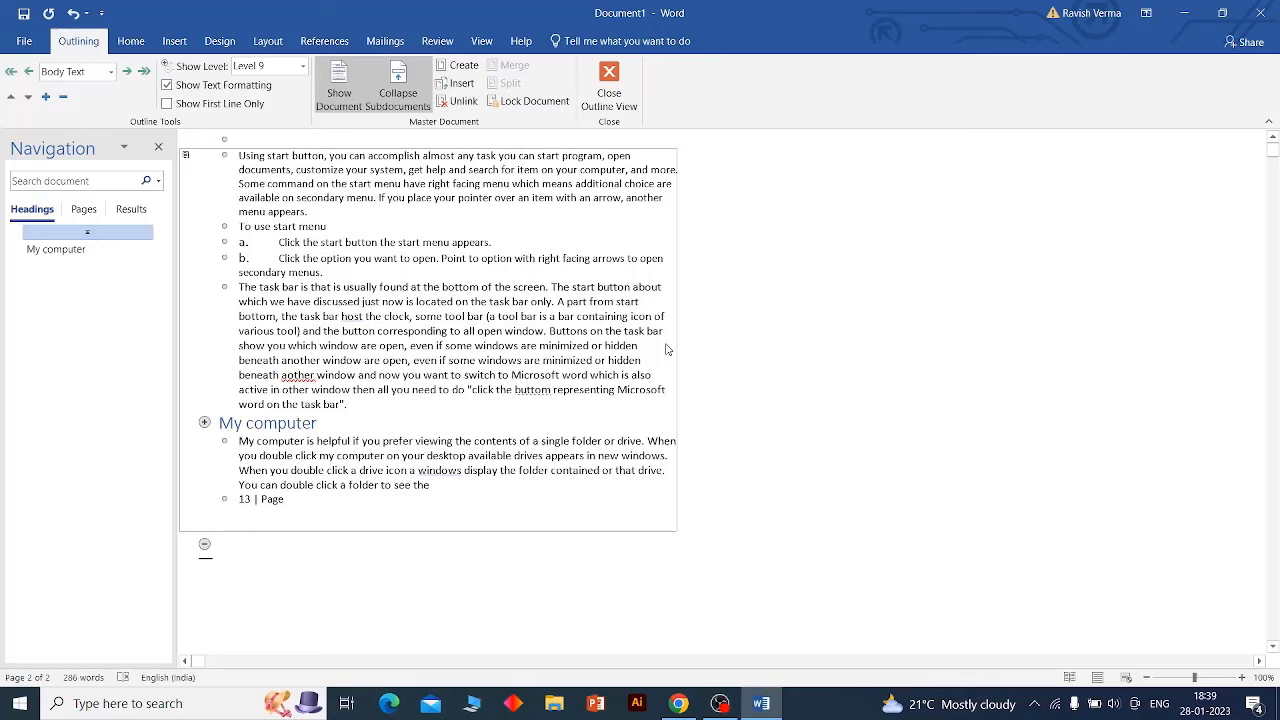
{"action": "left_click", "coordinate": [407, 207]}
{"action": "left_click", "coordinate": [408, 198]}
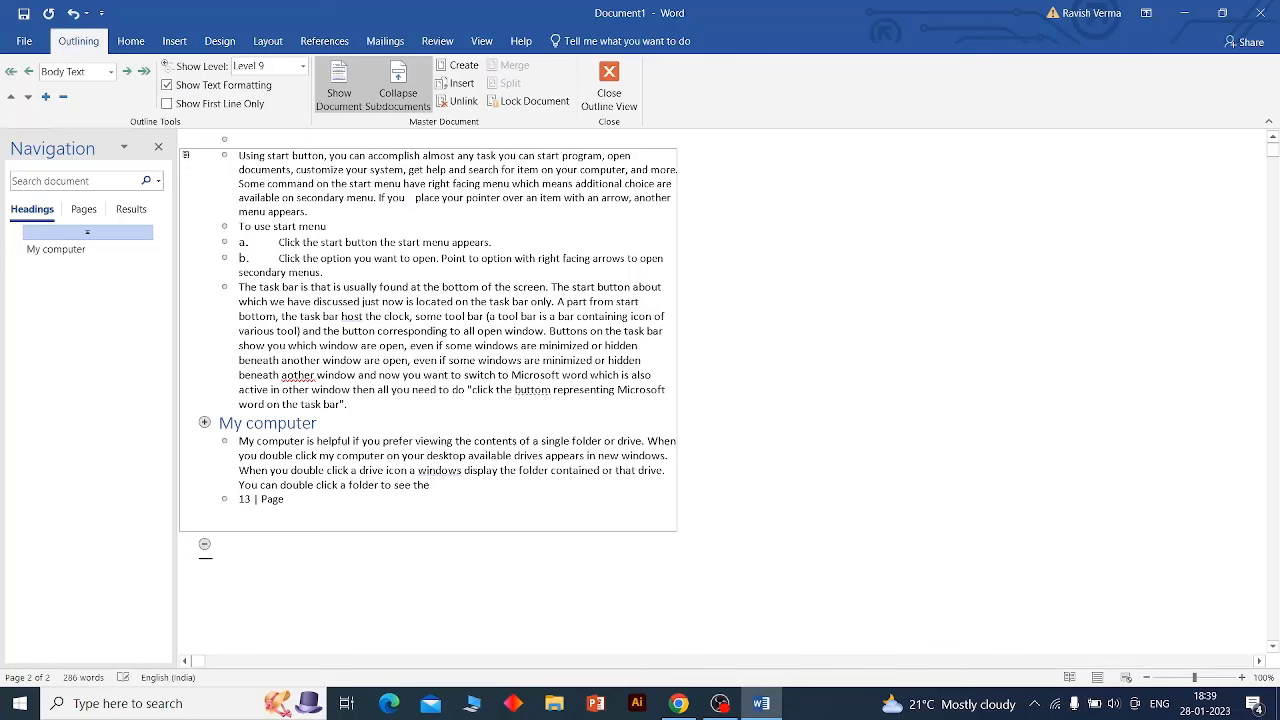
{"action": "key", "text": "BackSpace"}
{"action": "key", "text": "BackSpace"}
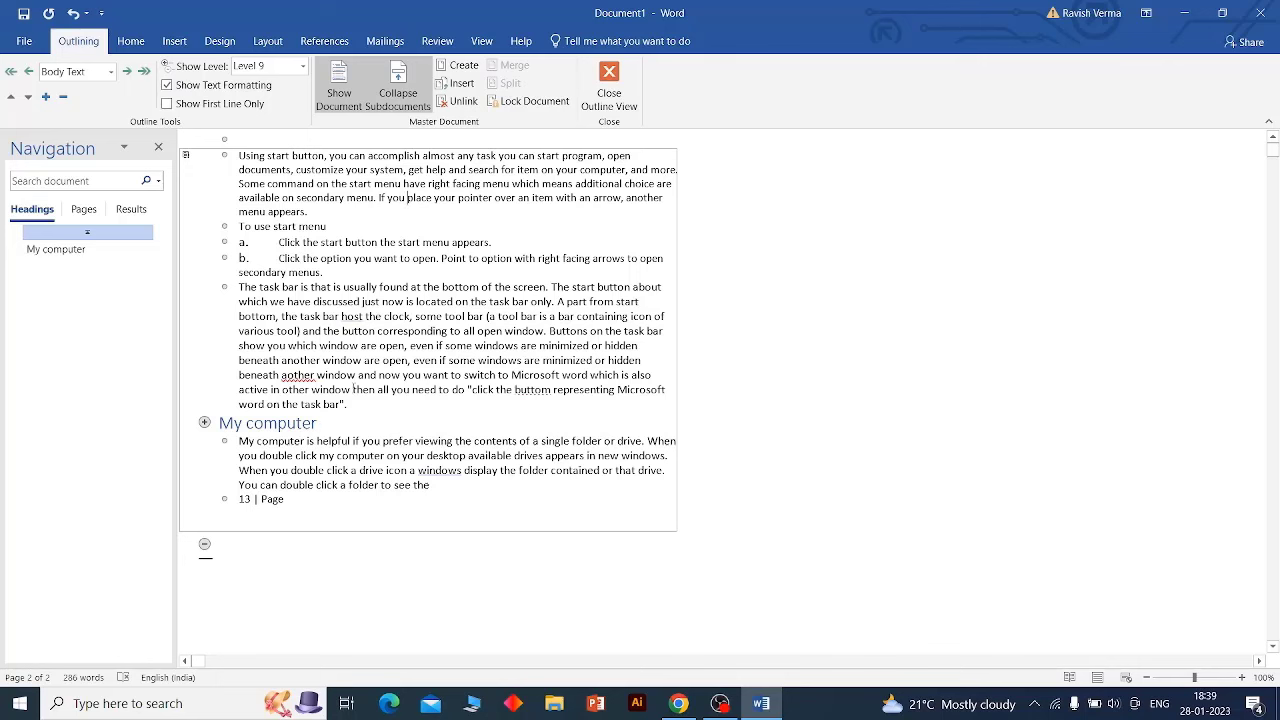
{"action": "triple_click", "coordinate": [334, 337]}
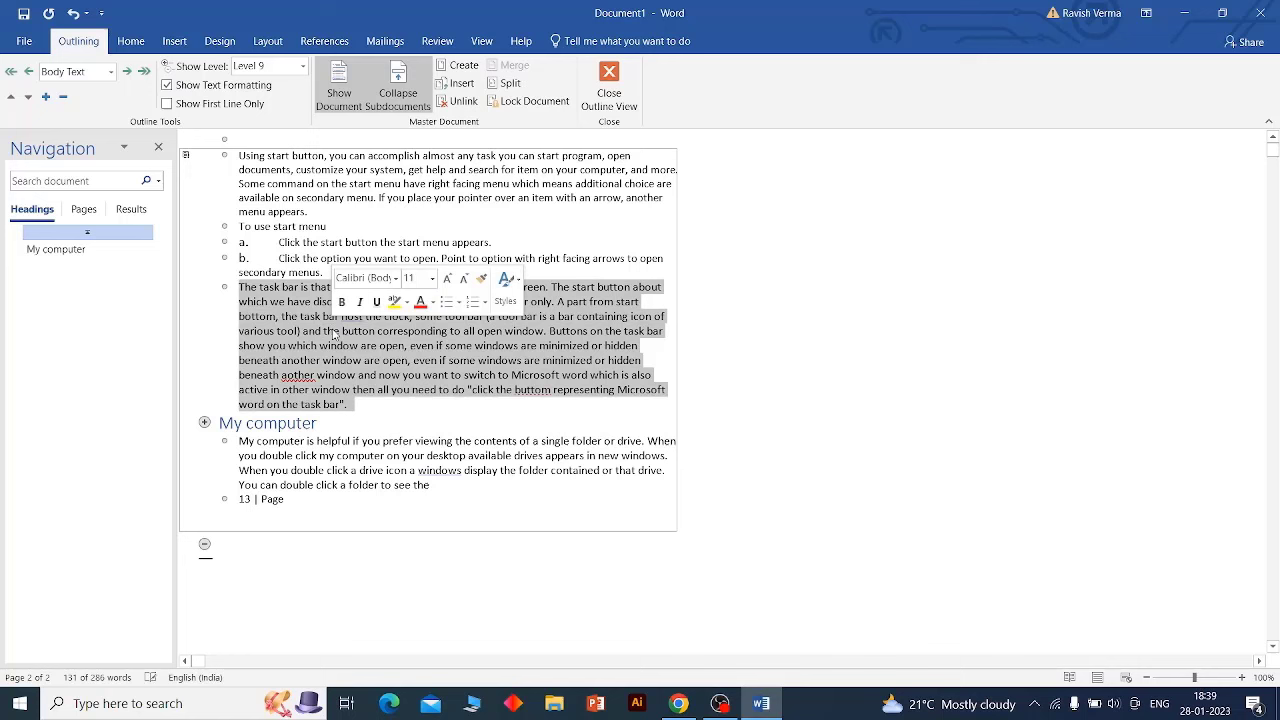
{"action": "left_click", "coordinate": [429, 393]}
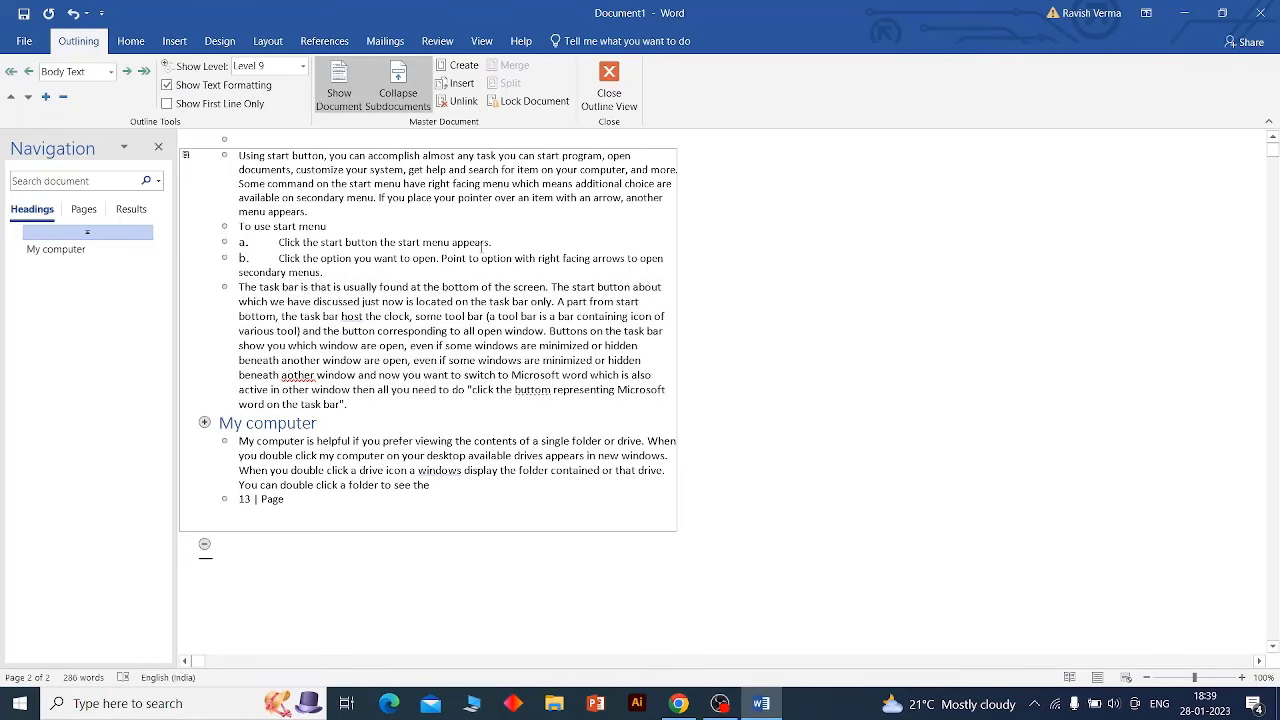
{"action": "left_click_drag", "start_coordinate": [297, 500], "coordinate": [207, 170]}
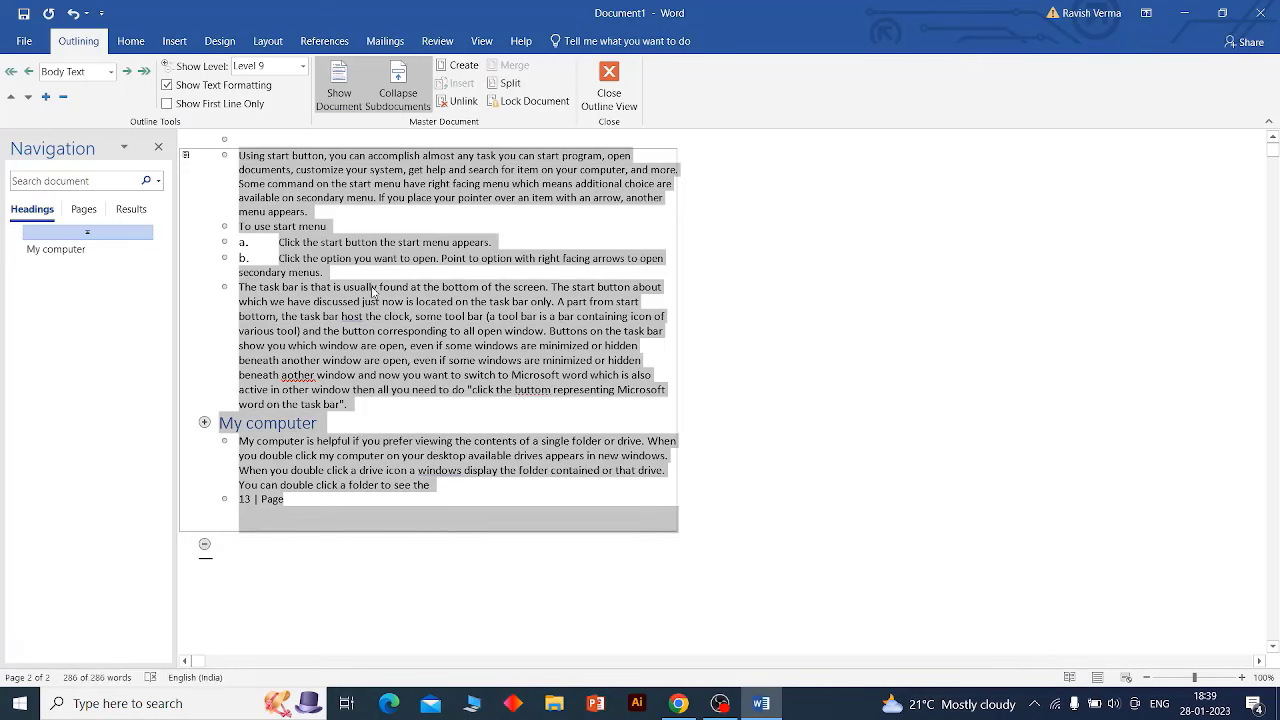
{"action": "left_click", "coordinate": [373, 291]}
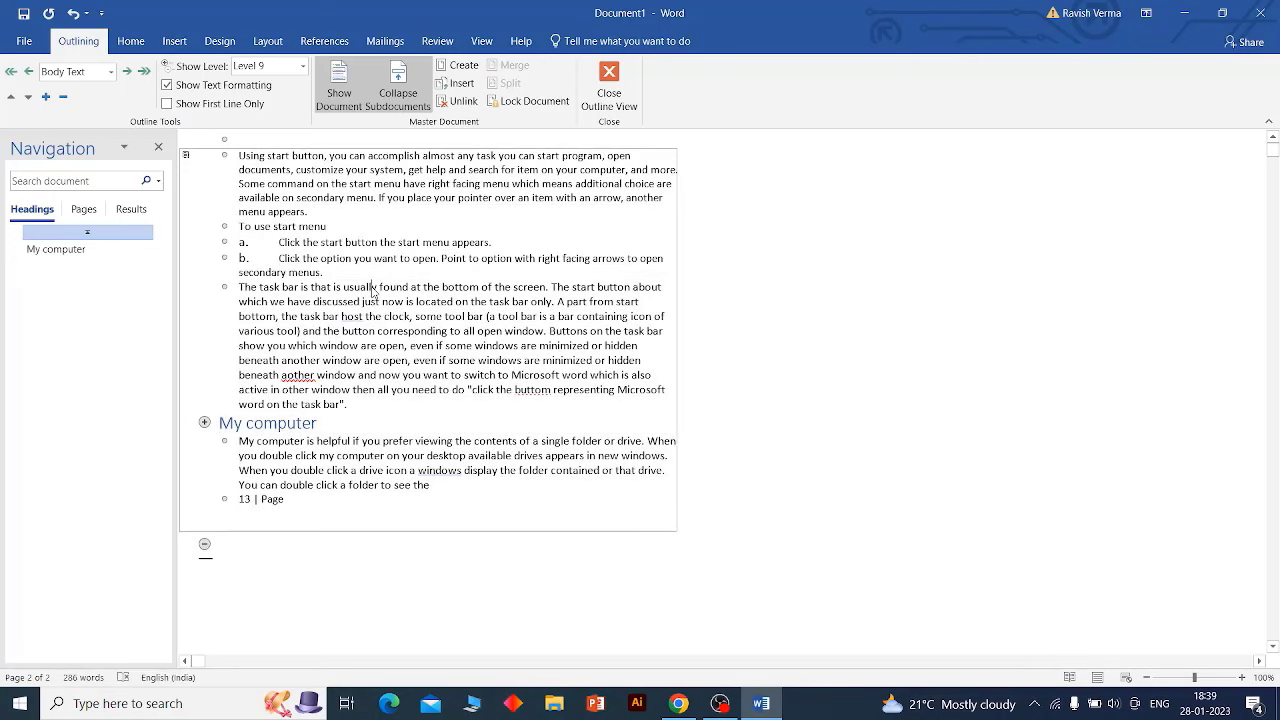